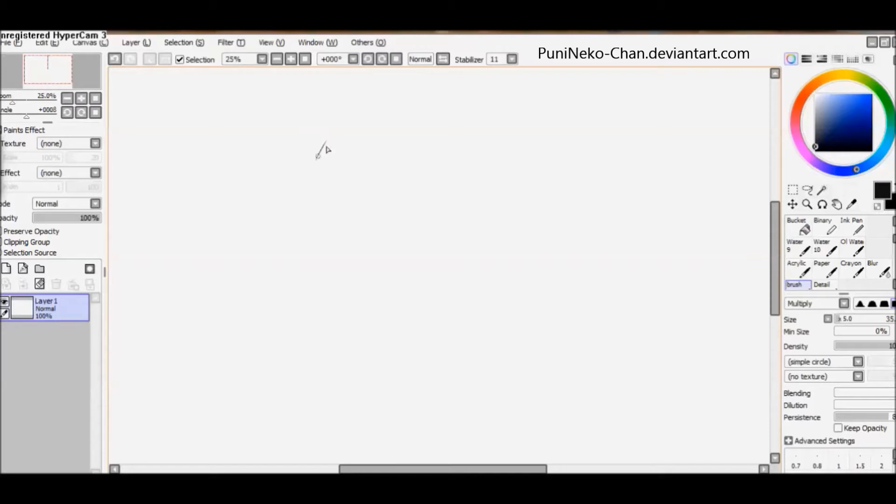
# Step: Draw a set of short parallel diagonal strokes at stabilizer 11, and a longer set beside it at stabilizer 0
pyautogui.moveTo(337, 136); pyautogui.dragTo(303, 189)
pyautogui.moveTo(347, 137)
pyautogui.mouseDown()
pyautogui.moveTo(308, 205)
pyautogui.moveTo(311, 216)
pyautogui.mouseUp()
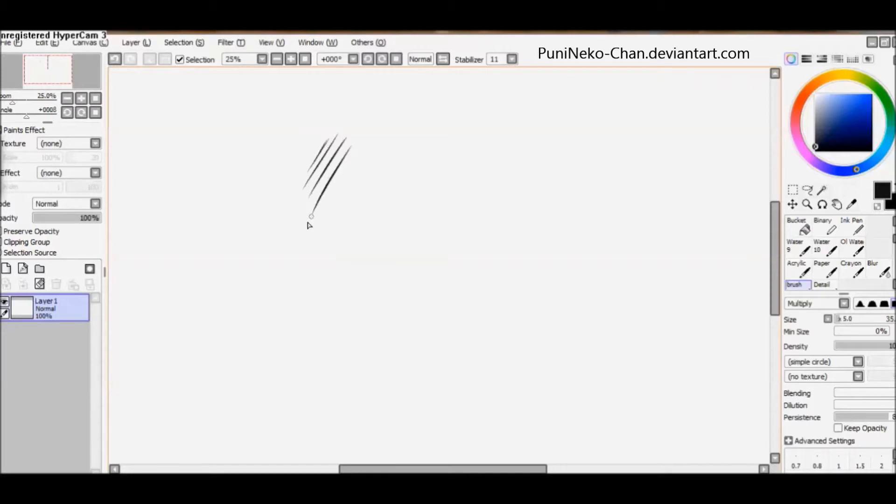
pyautogui.click(512, 59)
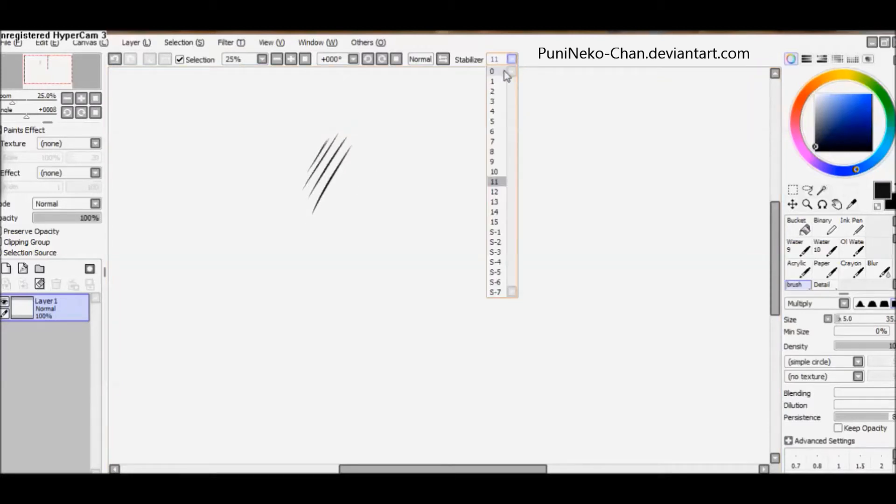
pyautogui.click(504, 72)
pyautogui.moveTo(438, 117); pyautogui.dragTo(372, 234)
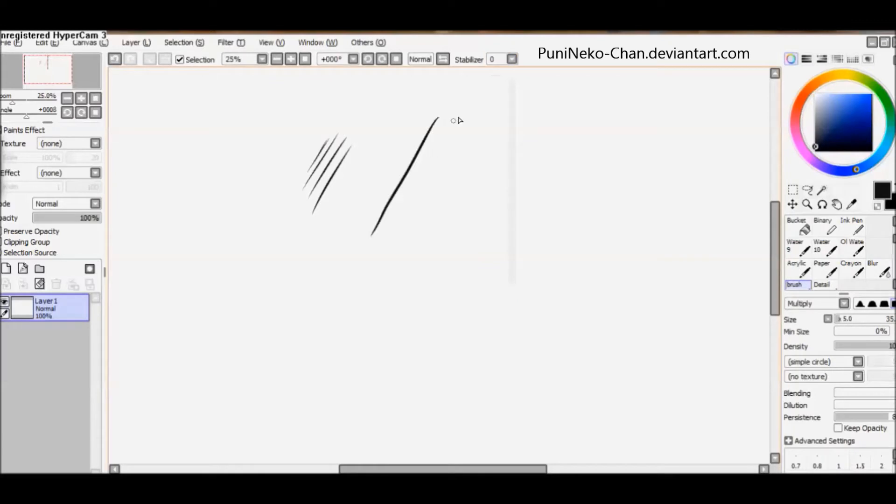
pyautogui.moveTo(465, 113); pyautogui.dragTo(385, 244)
pyautogui.moveTo(479, 113)
pyautogui.mouseDown()
pyautogui.moveTo(405, 247)
pyautogui.moveTo(423, 247)
pyautogui.mouseUp()
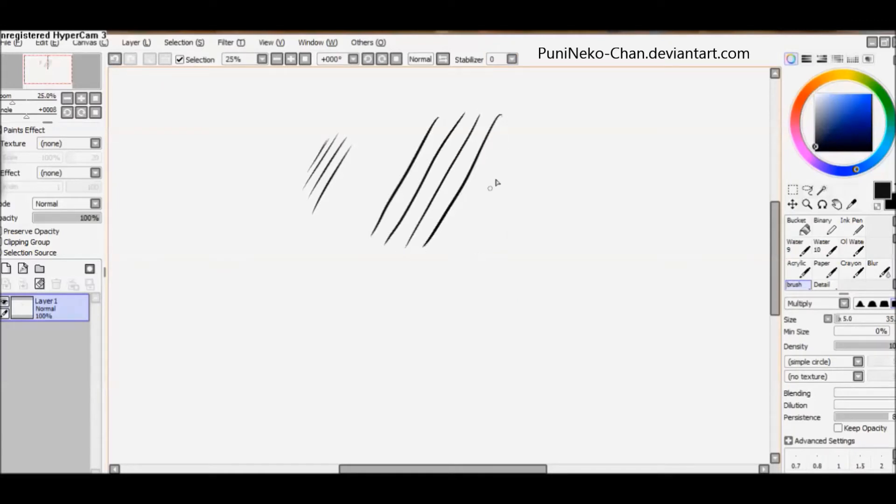
# Step: Try two horizontal strokes beside the long diagonal lines and undo both of them
pyautogui.moveTo(599, 159); pyautogui.dragTo(609, 153)
pyautogui.moveTo(491, 169); pyautogui.dragTo(608, 164)
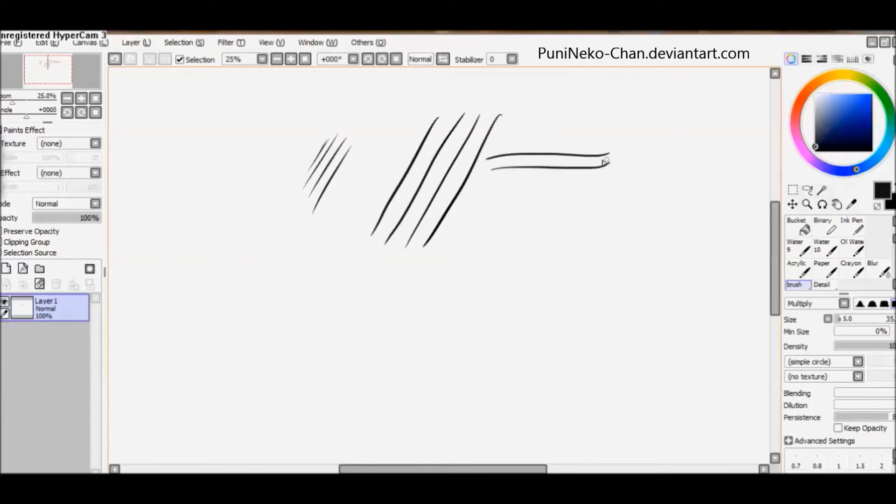
pyautogui.hotkey('ctrl', 'z')
pyautogui.hotkey('ctrl', 'z')
# Step: Set the stabilizer to S-2 and draw four diagonal strokes below the first set, undoing the extra curved stroke
pyautogui.click(512, 59)
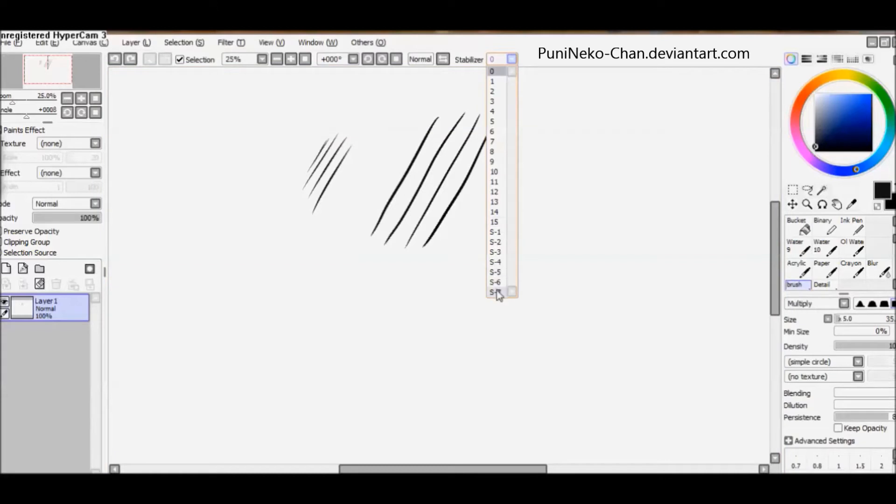
pyautogui.click(497, 242)
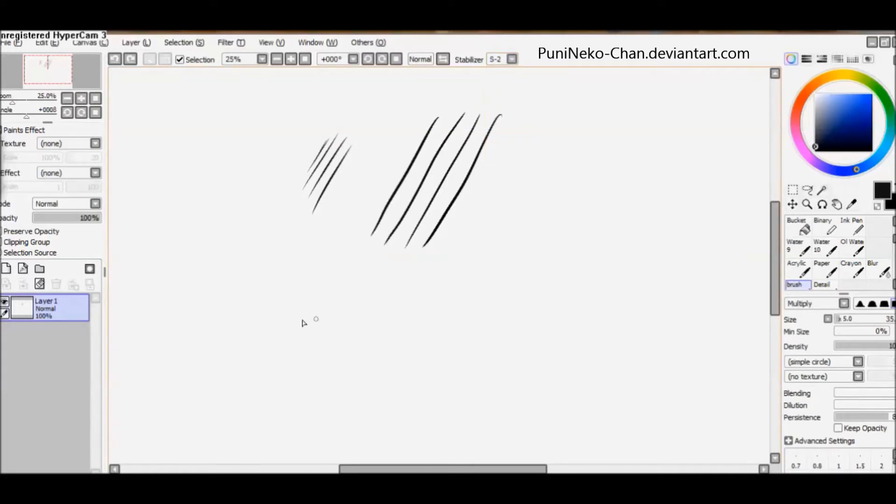
pyautogui.moveTo(325, 266)
pyautogui.mouseDown()
pyautogui.moveTo(260, 363)
pyautogui.moveTo(284, 371)
pyautogui.mouseUp()
pyautogui.moveTo(363, 278); pyautogui.dragTo(320, 341)
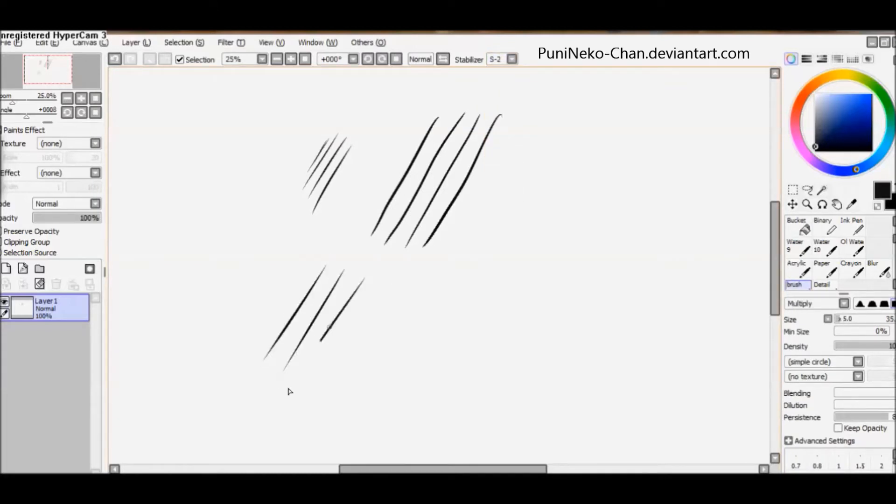
pyautogui.moveTo(376, 289); pyautogui.dragTo(317, 374)
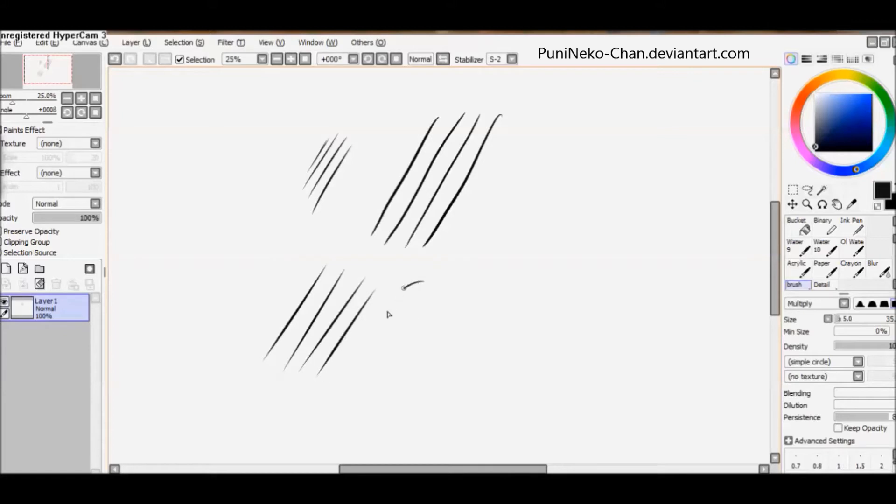
pyautogui.hotkey('ctrl', 'z')
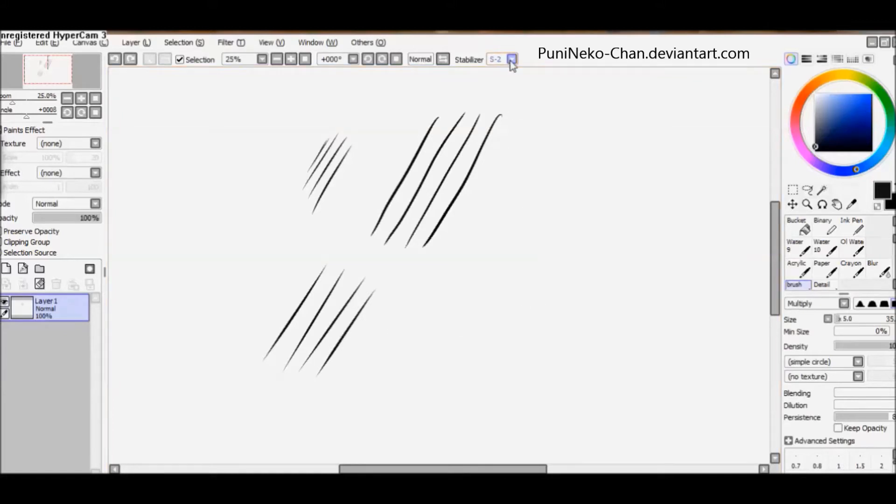
# Step: Set the stabilizer to S-7 and draw four thin diagonal strokes beside the S-2 set
pyautogui.click(512, 59)
pyautogui.click(496, 295)
pyautogui.moveTo(461, 275); pyautogui.dragTo(416, 354)
pyautogui.moveTo(491, 273); pyautogui.dragTo(419, 385)
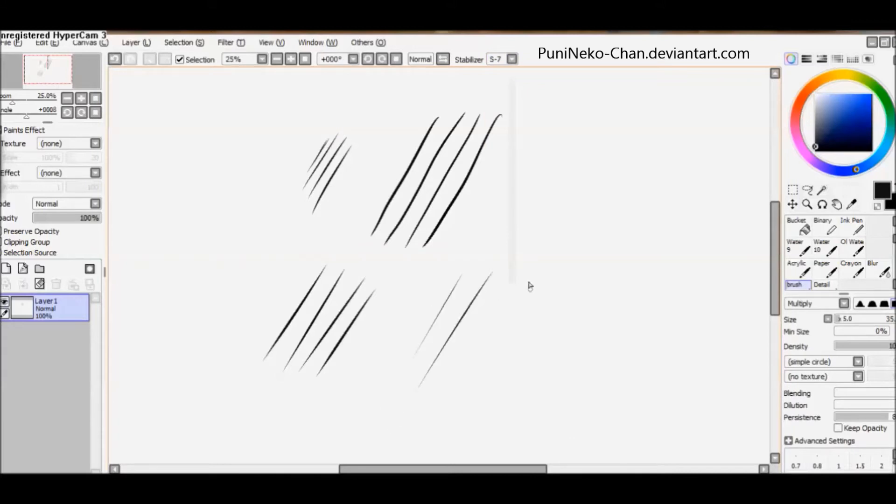
pyautogui.hotkey('ctrl', 'z')
pyautogui.moveTo(437, 400); pyautogui.dragTo(438, 401)
pyautogui.moveTo(540, 274); pyautogui.dragTo(458, 404)
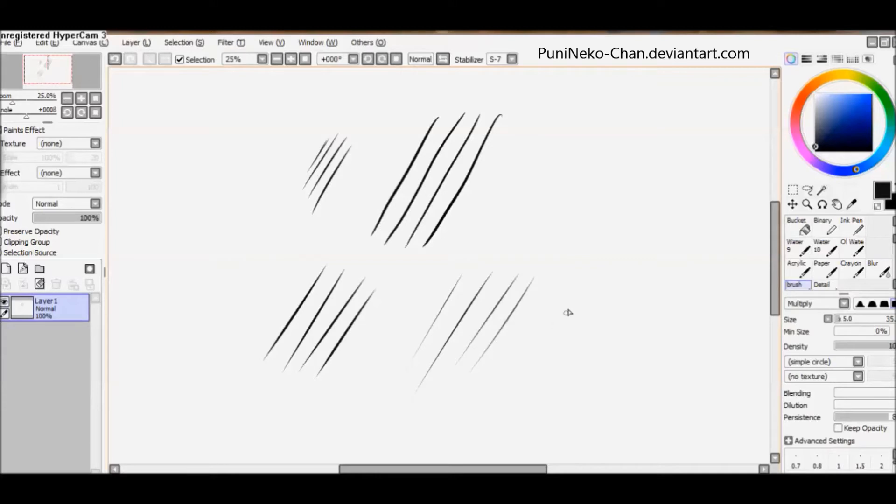
# Step: Try freehand curved strokes beside the S-7 lines and undo each of them
pyautogui.moveTo(592, 371)
pyautogui.mouseDown()
pyautogui.moveTo(532, 361)
pyautogui.moveTo(660, 305)
pyautogui.mouseUp()
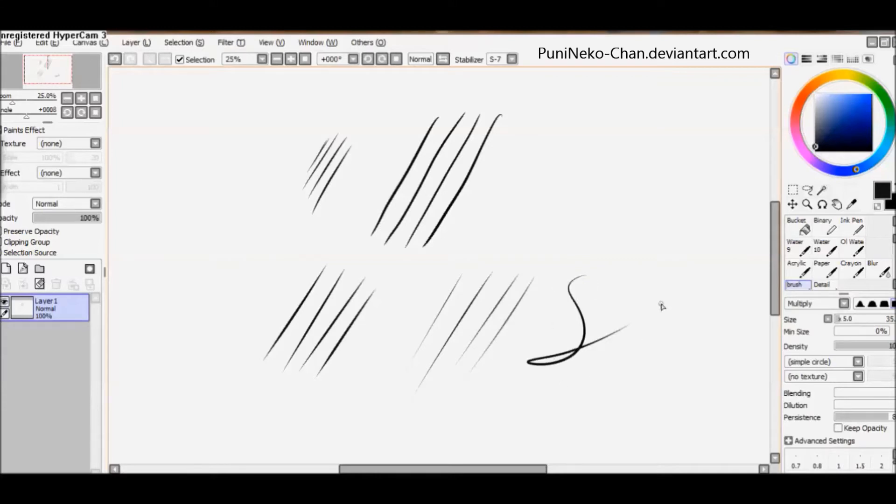
pyautogui.hotkey('ctrl', 'z')
pyautogui.moveTo(611, 255)
pyautogui.mouseDown()
pyautogui.moveTo(580, 308)
pyautogui.moveTo(618, 367)
pyautogui.mouseUp()
pyautogui.hotkey('ctrl', 'z')
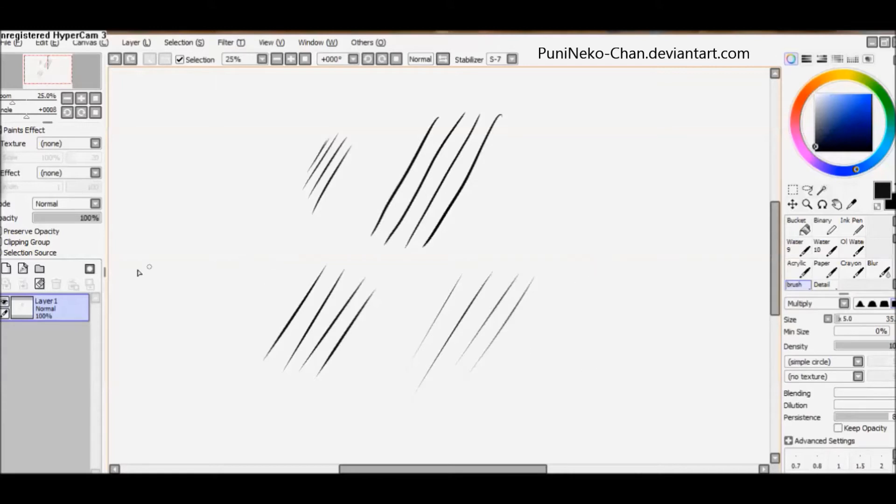
# Step: Clear the layer and make a small test scribble with the Pen tool at size 70
pyautogui.click(42, 283)
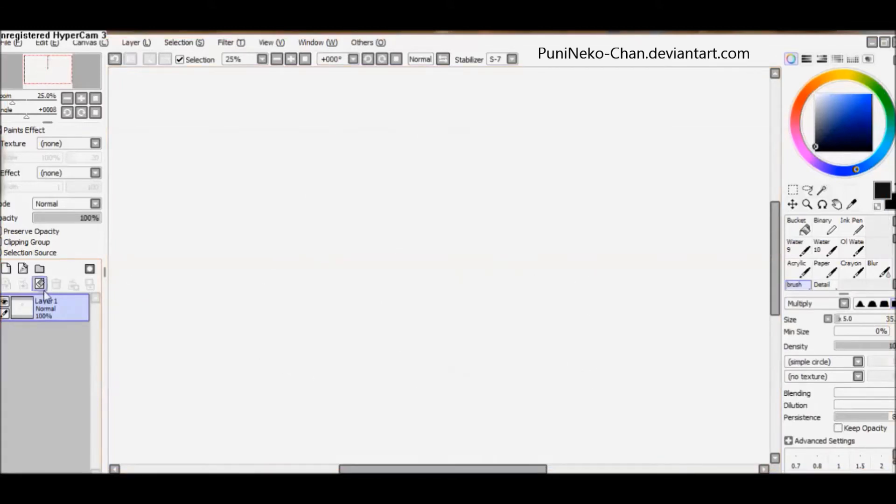
pyautogui.scroll(2, 882, 228)
pyautogui.click(798, 229)
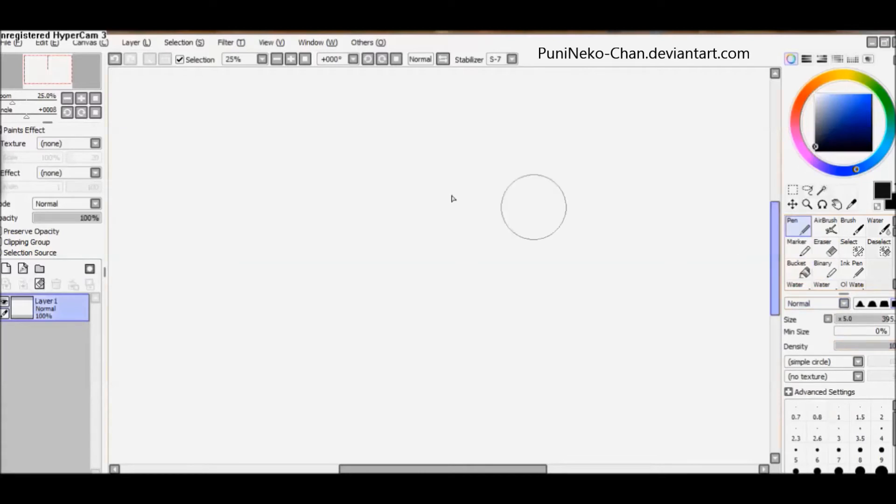
pyautogui.click(846, 321)
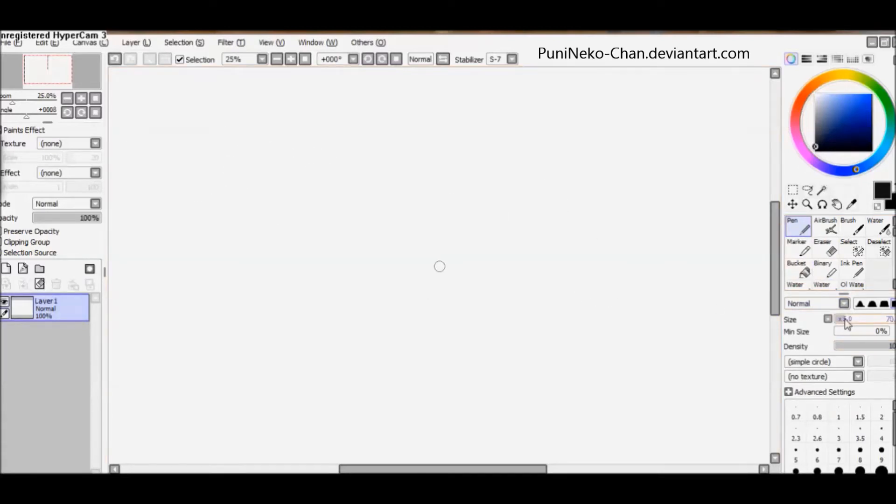
pyautogui.moveTo(228, 142)
pyautogui.mouseDown()
pyautogui.moveTo(218, 172)
pyautogui.moveTo(245, 175)
pyautogui.mouseUp()
# Step: Set the stabilizer to 11 and the pen size to 150, and scribble a solid black patch
pyautogui.click(512, 60)
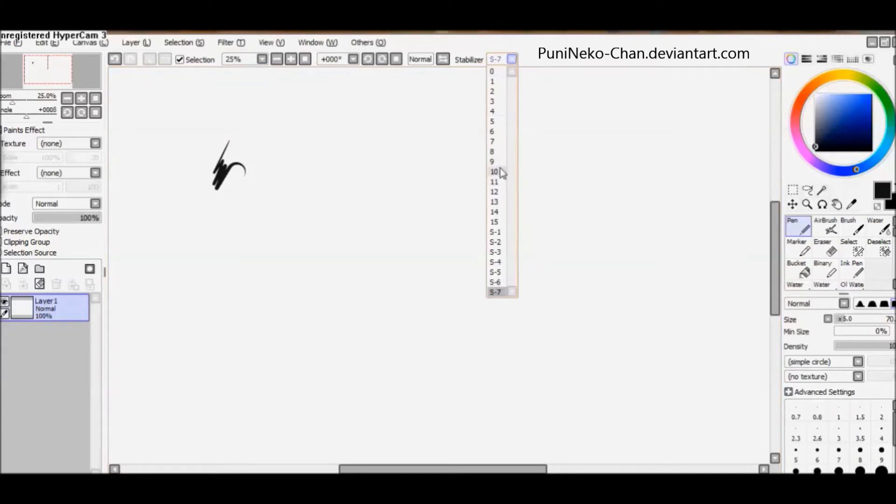
pyautogui.click(496, 182)
pyautogui.click(855, 320)
pyautogui.moveTo(234, 140)
pyautogui.mouseDown()
pyautogui.moveTo(205, 196)
pyautogui.moveTo(252, 210)
pyautogui.mouseUp()
# Step: Lower the pen density to scribble a second, streaky patch, and use a near-minimum density for a faint third patch
pyautogui.moveTo(885, 347); pyautogui.dragTo(872, 346)
pyautogui.moveTo(340, 132)
pyautogui.mouseDown()
pyautogui.moveTo(304, 220)
pyautogui.moveTo(372, 139)
pyautogui.mouseUp()
pyautogui.moveTo(343, 172)
pyautogui.mouseDown()
pyautogui.moveTo(368, 154)
pyautogui.moveTo(359, 201)
pyautogui.mouseUp()
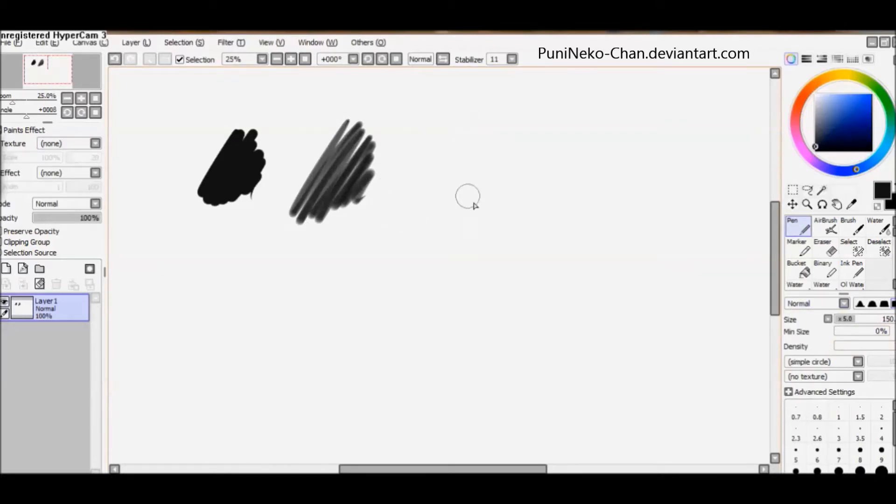
pyautogui.moveTo(460, 132)
pyautogui.mouseDown()
pyautogui.moveTo(424, 200)
pyautogui.moveTo(474, 160)
pyautogui.moveTo(455, 208)
pyautogui.moveTo(408, 170)
pyautogui.moveTo(411, 155)
pyautogui.moveTo(426, 194)
pyautogui.moveTo(453, 144)
pyautogui.mouseUp()
pyautogui.moveTo(467, 182)
pyautogui.mouseDown()
pyautogui.moveTo(443, 152)
pyautogui.moveTo(476, 132)
pyautogui.moveTo(477, 145)
pyautogui.moveTo(439, 187)
pyautogui.moveTo(448, 194)
pyautogui.moveTo(420, 249)
pyautogui.mouseUp()
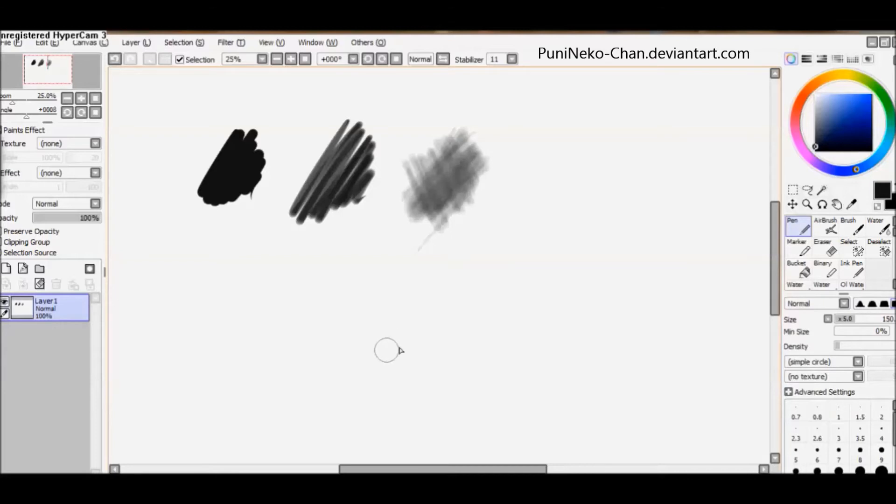
# Step: Restore the pen's full density, set Min Size to 0%, and draw one tapered diagonal stroke below the patches
pyautogui.moveTo(840, 346); pyautogui.dragTo(888, 346)
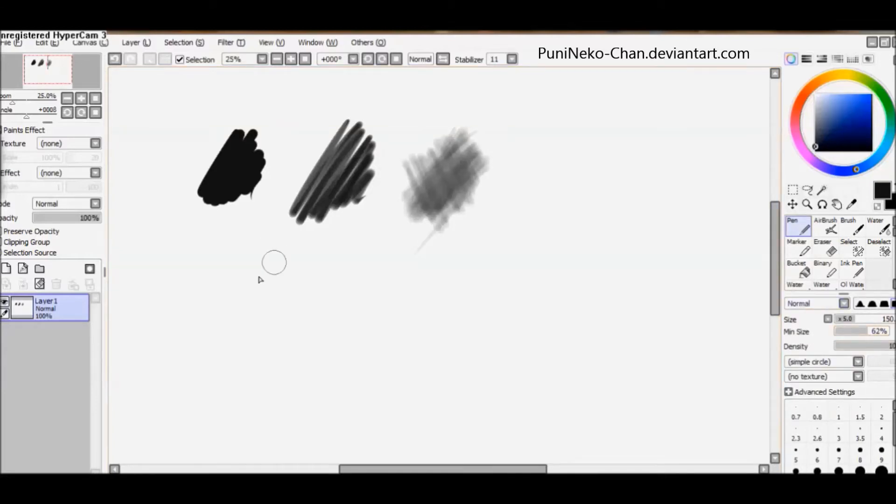
pyautogui.click(834, 332)
pyautogui.moveTo(259, 245); pyautogui.dragTo(196, 357)
pyautogui.hotkey('ctrl', 'z')
pyautogui.moveTo(256, 251); pyautogui.dragTo(177, 368)
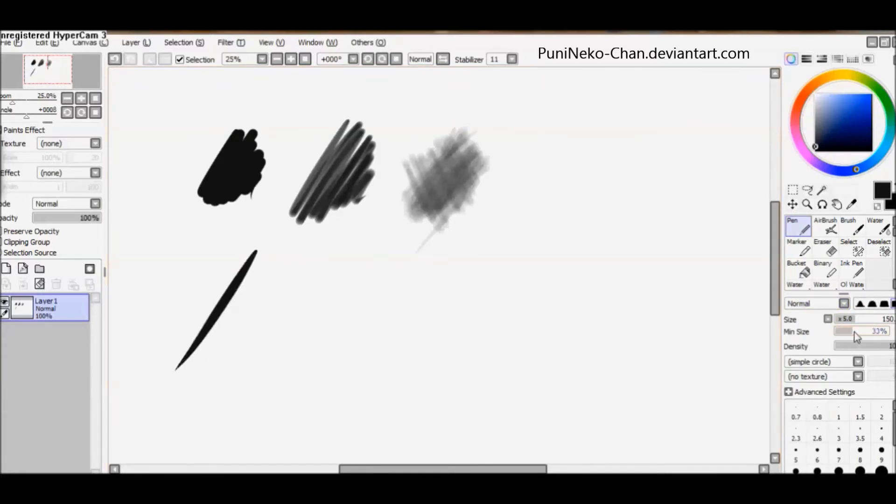
# Step: Draw two thicker diagonal strokes with Min Size raised up to 100%, reset it to 0%, and clear the layer
pyautogui.moveTo(322, 255); pyautogui.dragTo(255, 373)
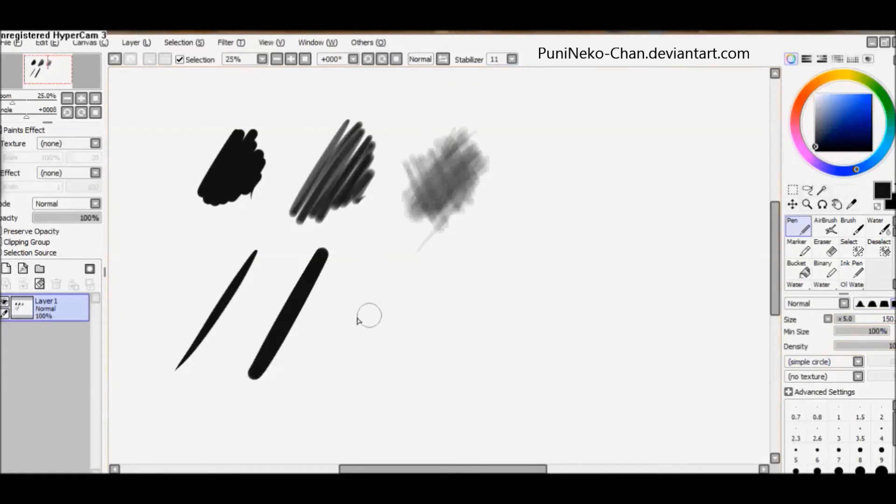
pyautogui.moveTo(395, 267); pyautogui.dragTo(329, 380)
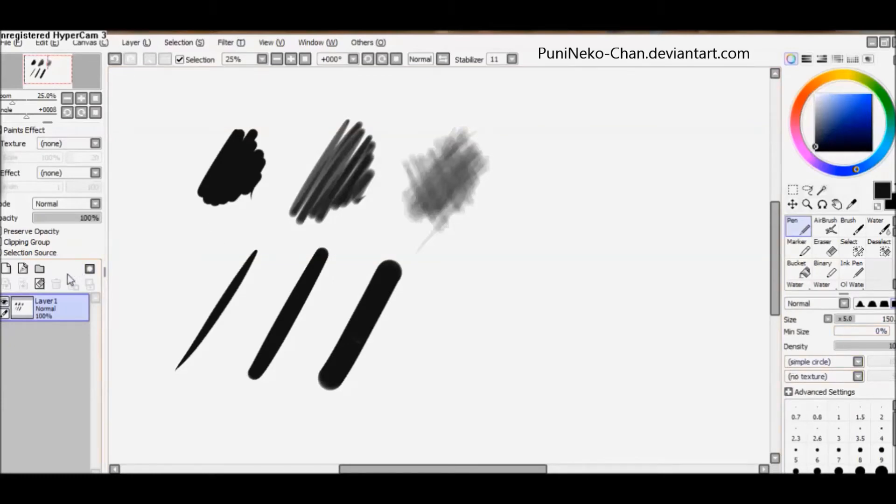
pyautogui.click(40, 283)
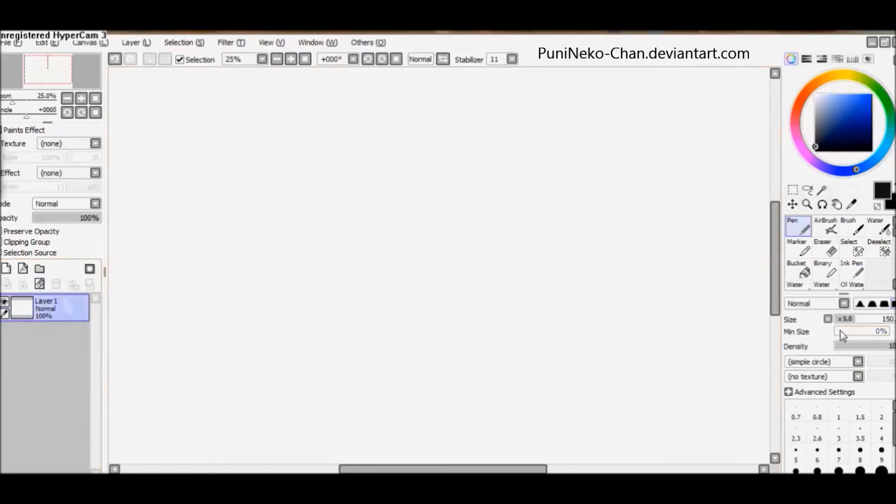
# Step: Change the pen's brush shape to Fuzystatic and draw three parallel diagonal strokes
pyautogui.click(811, 366)
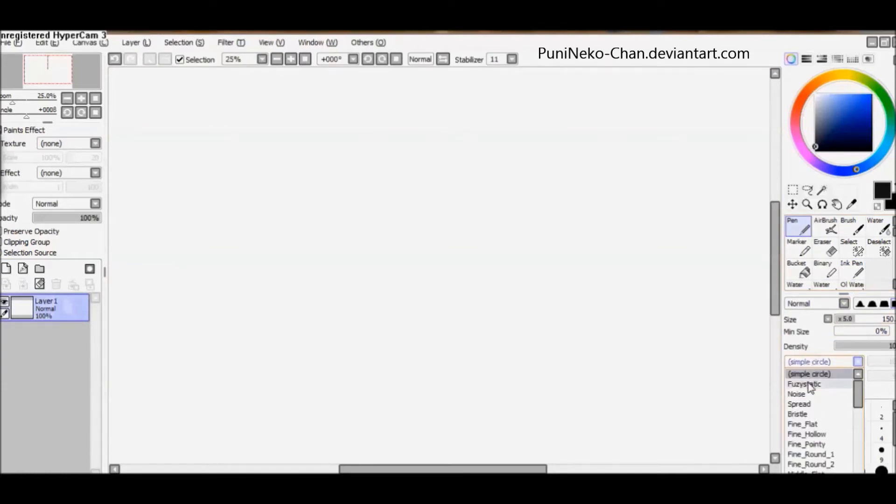
pyautogui.click(803, 384)
pyautogui.moveTo(409, 116); pyautogui.dragTo(305, 275)
pyautogui.moveTo(430, 125); pyautogui.dragTo(317, 290)
pyautogui.moveTo(443, 148); pyautogui.dragTo(345, 293)
# Step: Switch the brush shape to Bristle, raise Min Size to 45%, and draw test strokes and scribbles beside the Fuzystatic ones
pyautogui.click(811, 361)
pyautogui.click(807, 417)
pyautogui.moveTo(536, 141)
pyautogui.mouseDown()
pyautogui.moveTo(424, 306)
pyautogui.moveTo(440, 311)
pyautogui.mouseUp()
pyautogui.moveTo(561, 179)
pyautogui.mouseDown()
pyautogui.moveTo(475, 309)
pyautogui.moveTo(621, 290)
pyautogui.mouseUp()
pyautogui.moveTo(560, 213)
pyautogui.mouseDown()
pyautogui.moveTo(606, 224)
pyautogui.moveTo(646, 208)
pyautogui.mouseUp()
pyautogui.moveTo(692, 150); pyautogui.dragTo(623, 280)
pyautogui.moveTo(709, 172); pyautogui.dragTo(632, 297)
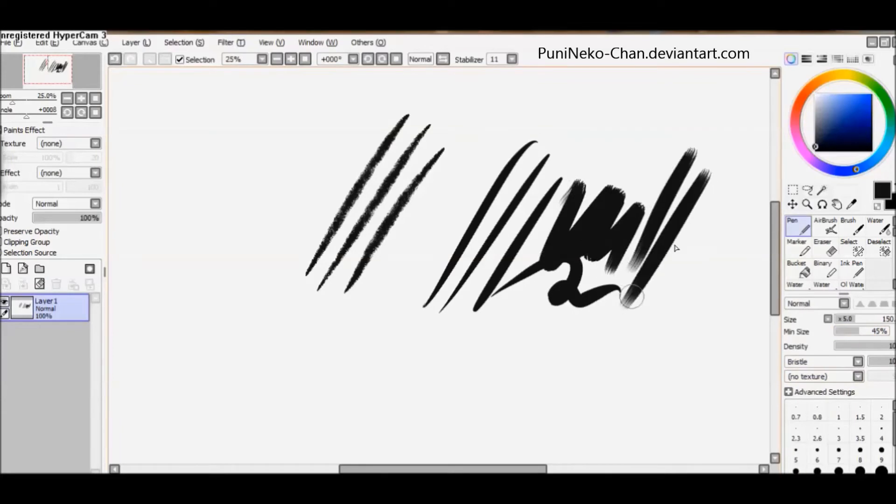
pyautogui.moveTo(716, 200); pyautogui.dragTo(620, 329)
# Step: Switch the brush shape to Fine_Round_1 and draw four curved strokes below the existing ones
pyautogui.click(835, 363)
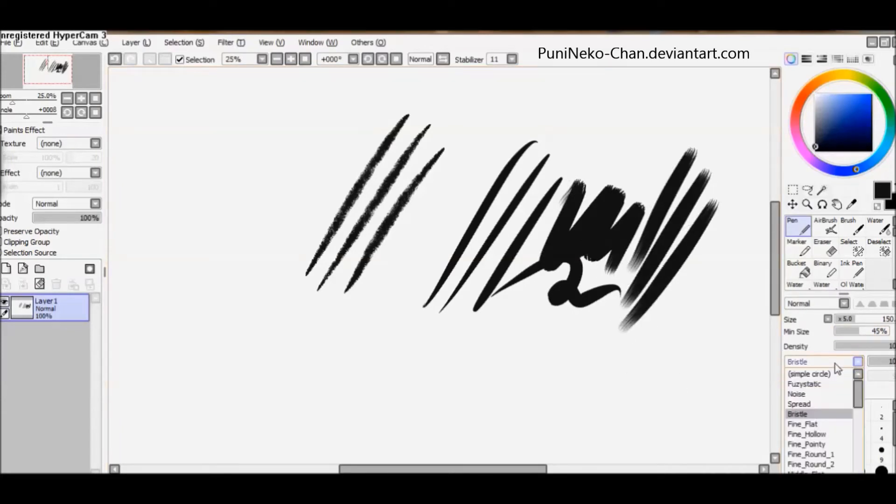
pyautogui.click(810, 454)
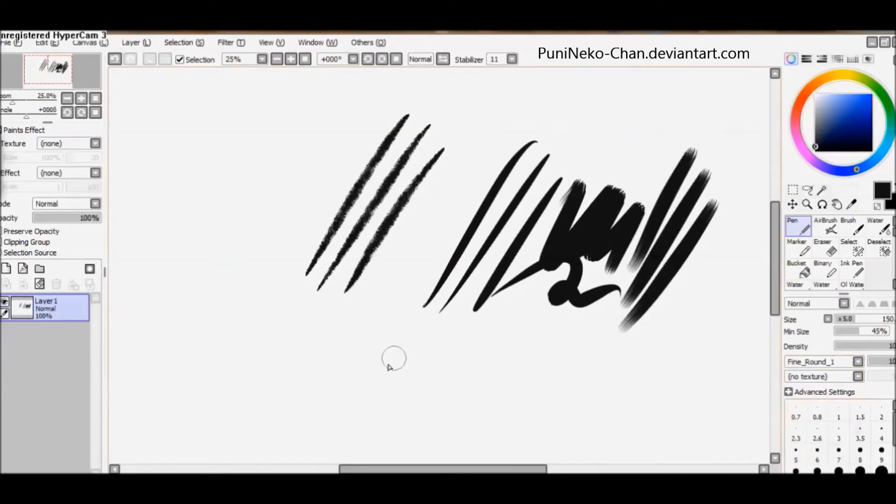
pyautogui.moveTo(415, 327); pyautogui.dragTo(357, 422)
pyautogui.moveTo(450, 336); pyautogui.dragTo(390, 423)
pyautogui.moveTo(480, 342); pyautogui.dragTo(431, 426)
pyautogui.moveTo(532, 360)
pyautogui.mouseDown()
pyautogui.moveTo(462, 424)
pyautogui.moveTo(490, 428)
pyautogui.mouseUp()
# Step: Switch the brush shape to Noise, draw three rough diagonal strokes beside the Fine_Round_1 ones, and clear the layer
pyautogui.click(857, 362)
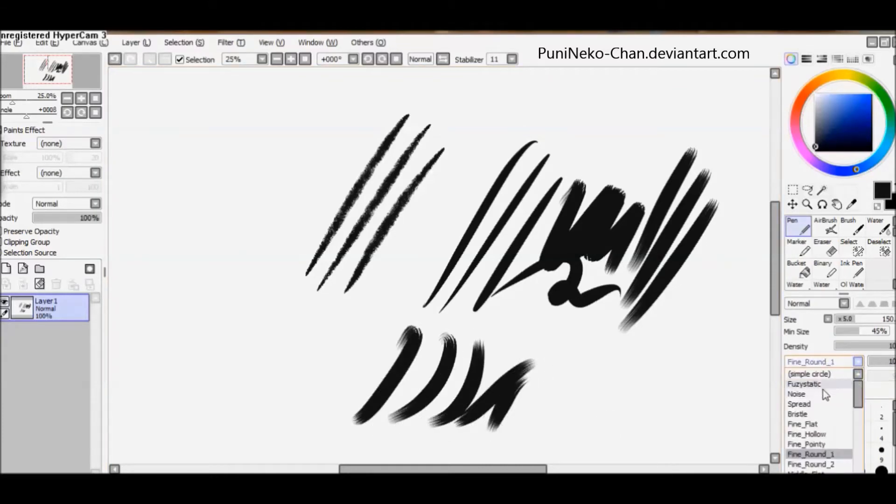
pyautogui.click(825, 394)
pyautogui.moveTo(329, 306); pyautogui.dragTo(273, 401)
pyautogui.moveTo(357, 315)
pyautogui.mouseDown()
pyautogui.moveTo(293, 422)
pyautogui.moveTo(311, 434)
pyautogui.mouseUp()
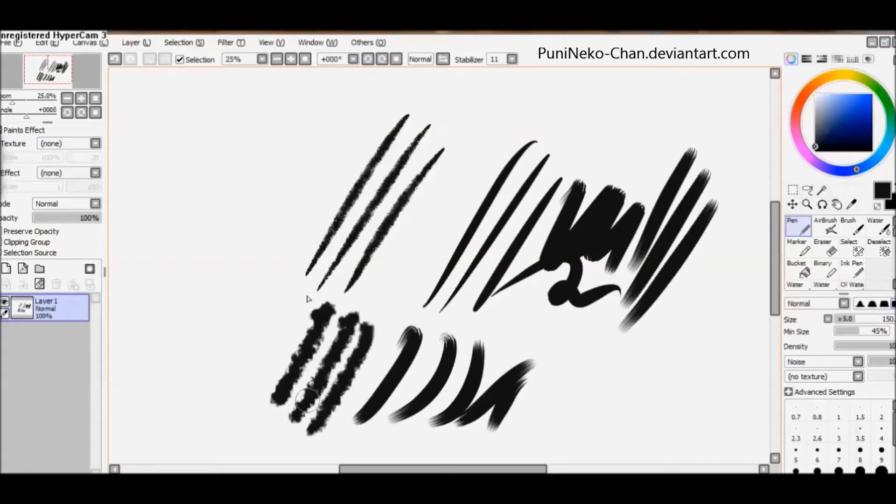
pyautogui.click(39, 283)
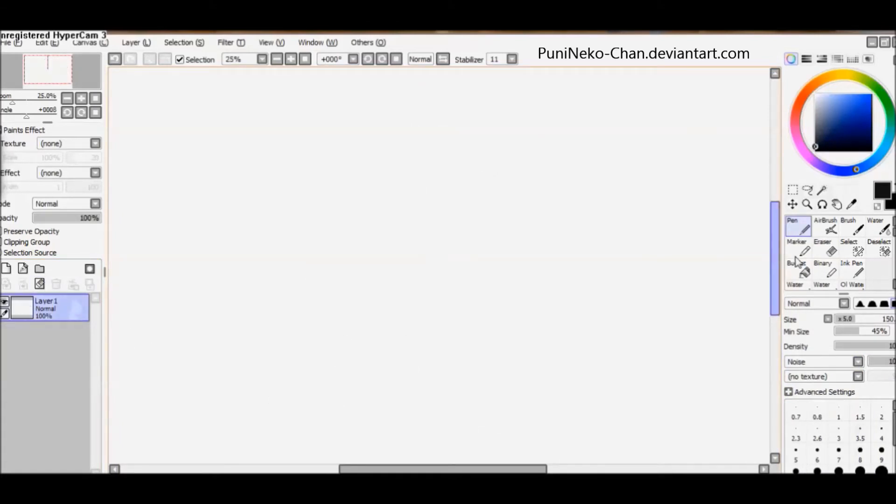
# Step: With the Brush tool, scribble a black patch and paint a mid-grey patch overlapping its edge
pyautogui.click(852, 229)
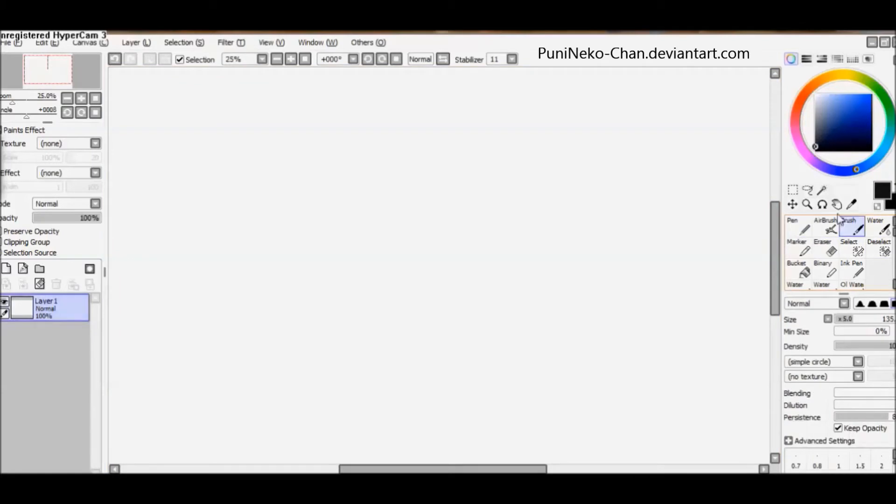
pyautogui.moveTo(266, 158)
pyautogui.mouseDown()
pyautogui.moveTo(224, 220)
pyautogui.moveTo(279, 156)
pyautogui.moveTo(274, 207)
pyautogui.mouseUp()
pyautogui.moveTo(290, 174); pyautogui.dragTo(272, 234)
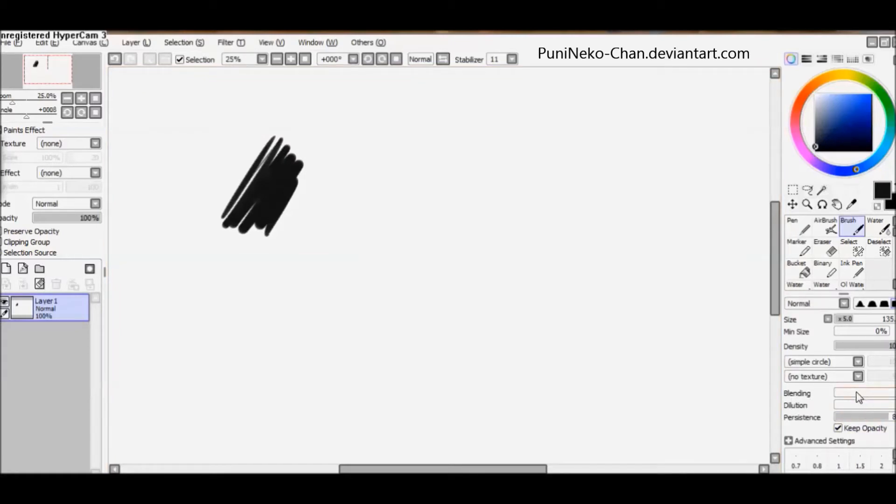
pyautogui.moveTo(836, 112); pyautogui.dragTo(802, 111)
pyautogui.moveTo(309, 220)
pyautogui.mouseDown()
pyautogui.moveTo(300, 227)
pyautogui.moveTo(345, 184)
pyautogui.moveTo(297, 259)
pyautogui.moveTo(319, 264)
pyautogui.moveTo(317, 165)
pyautogui.mouseUp()
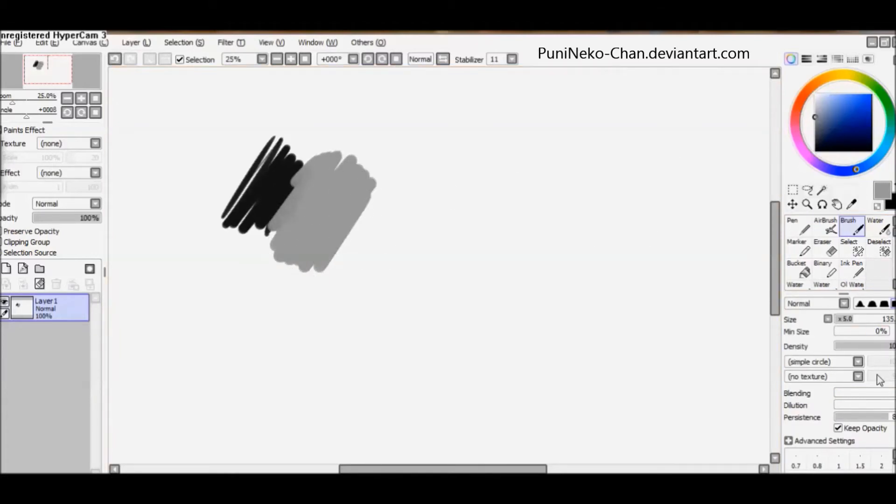
# Step: Raise the Brush's Blending to maximum and paint strokes outward from the grey and black patches and across the border between them
pyautogui.moveTo(853, 394); pyautogui.dragTo(894, 394)
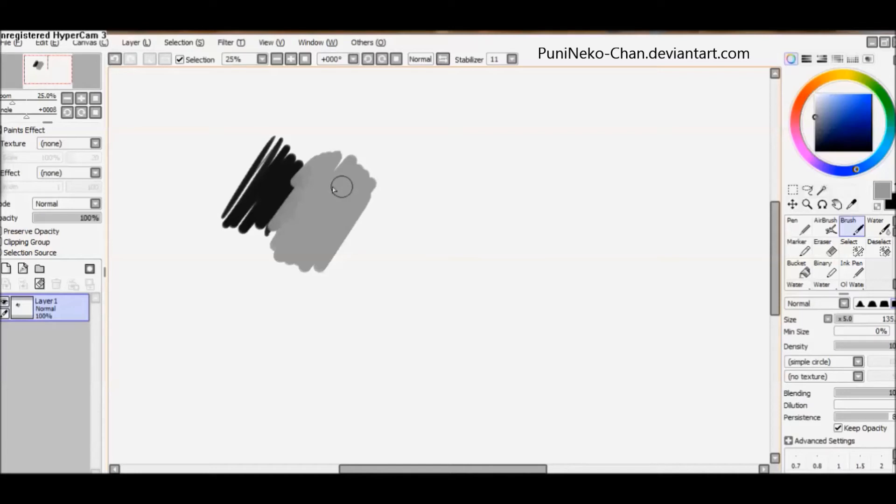
pyautogui.moveTo(341, 187); pyautogui.dragTo(424, 127)
pyautogui.moveTo(341, 187); pyautogui.dragTo(424, 128)
pyautogui.moveTo(339, 183); pyautogui.dragTo(471, 101)
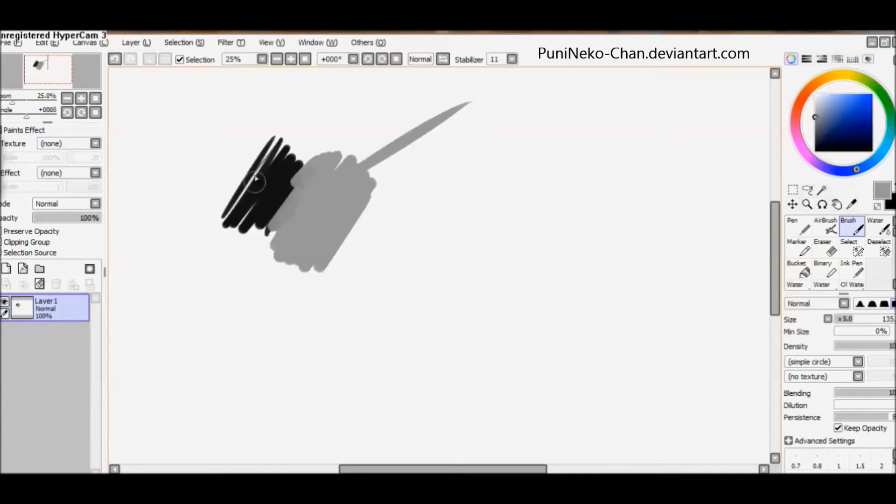
pyautogui.moveTo(254, 184); pyautogui.dragTo(260, 81)
pyautogui.moveTo(271, 205); pyautogui.dragTo(207, 281)
pyautogui.moveTo(286, 192)
pyautogui.mouseDown()
pyautogui.moveTo(329, 179)
pyautogui.moveTo(286, 205)
pyautogui.moveTo(303, 176)
pyautogui.moveTo(284, 172)
pyautogui.moveTo(273, 206)
pyautogui.moveTo(306, 200)
pyautogui.mouseUp()
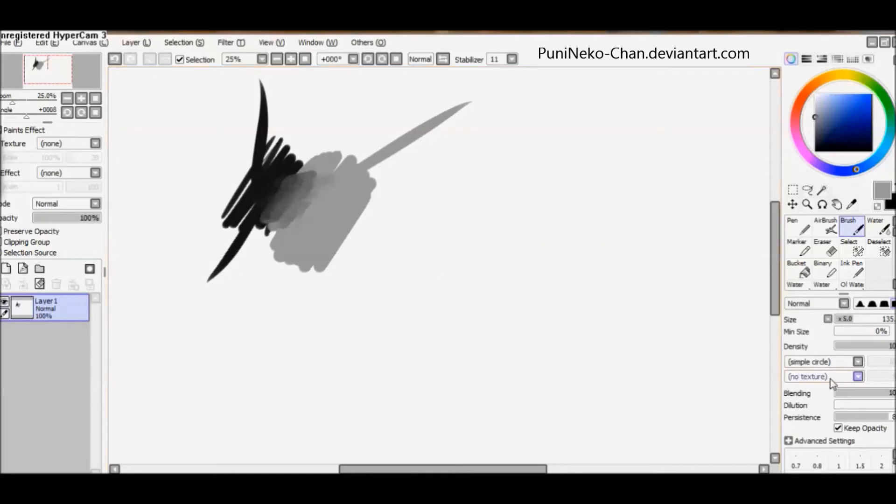
# Step: Paint grey and black strokes over the patches with Blending at zero, and paint over the grey patch again with Blending at maximum
pyautogui.moveTo(842, 396); pyautogui.dragTo(802, 395)
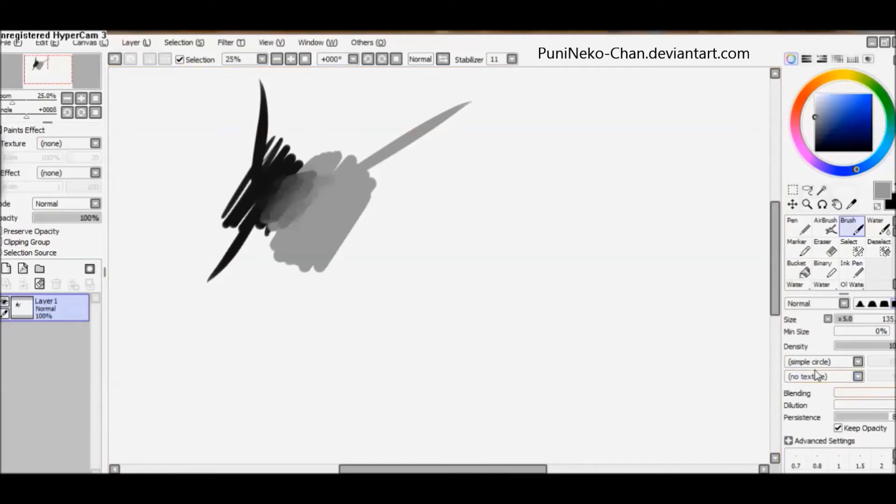
pyautogui.moveTo(235, 191)
pyautogui.mouseDown()
pyautogui.moveTo(300, 187)
pyautogui.moveTo(260, 187)
pyautogui.moveTo(231, 213)
pyautogui.mouseUp()
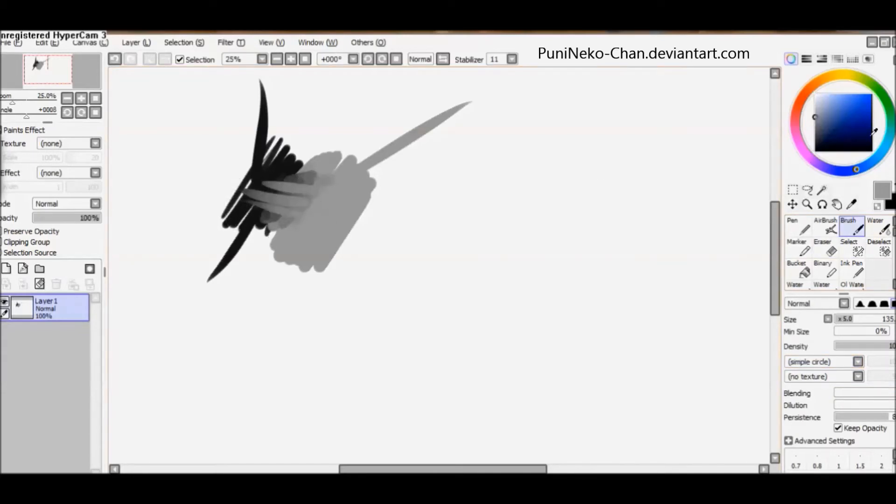
pyautogui.click(815, 150)
pyautogui.moveTo(331, 206); pyautogui.dragTo(261, 210)
pyautogui.moveTo(858, 396); pyautogui.dragTo(893, 395)
pyautogui.moveTo(343, 190)
pyautogui.mouseDown()
pyautogui.moveTo(334, 215)
pyautogui.moveTo(342, 222)
pyautogui.mouseUp()
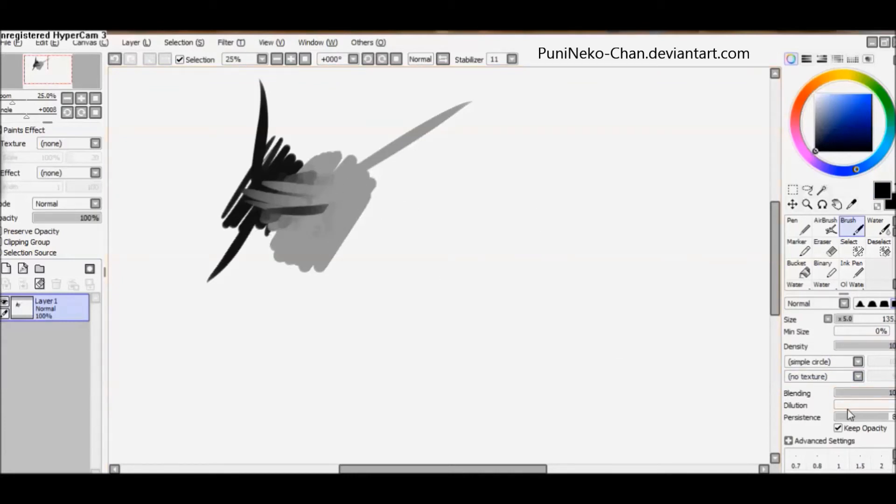
# Step: Set Blending to zero and Dilution to maximum, and paint black strokes across the grey patch and out from the black one
pyautogui.click(891, 404)
pyautogui.moveTo(376, 193)
pyautogui.mouseDown()
pyautogui.moveTo(384, 200)
pyautogui.moveTo(332, 226)
pyautogui.moveTo(319, 249)
pyautogui.moveTo(344, 256)
pyautogui.moveTo(398, 240)
pyautogui.mouseUp()
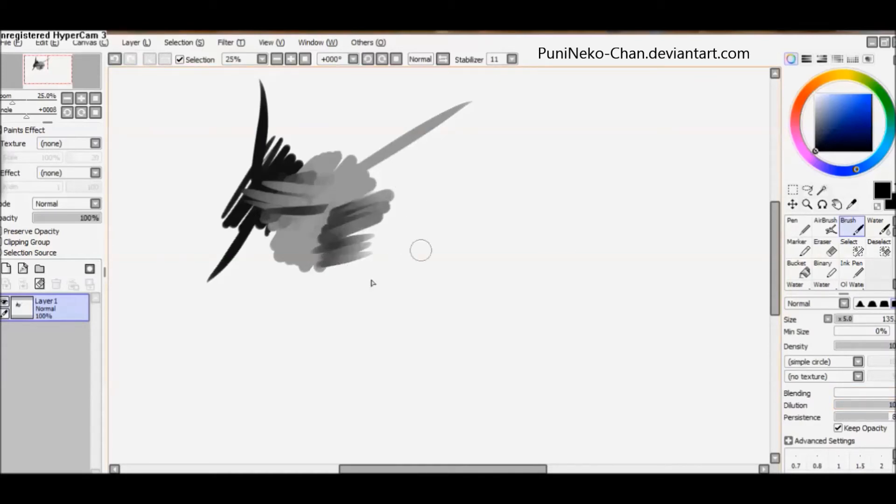
pyautogui.moveTo(278, 261); pyautogui.dragTo(320, 214)
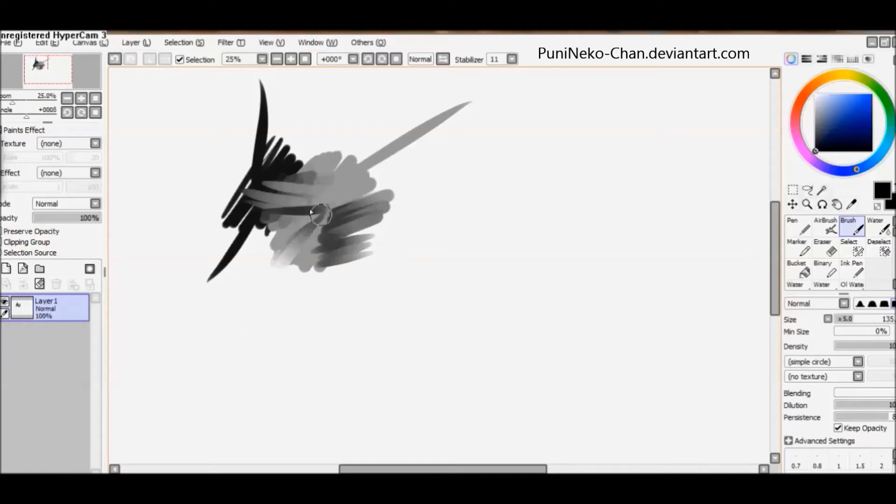
pyautogui.moveTo(257, 145)
pyautogui.mouseDown()
pyautogui.moveTo(186, 186)
pyautogui.moveTo(254, 161)
pyautogui.mouseUp()
pyautogui.moveTo(335, 158); pyautogui.dragTo(304, 236)
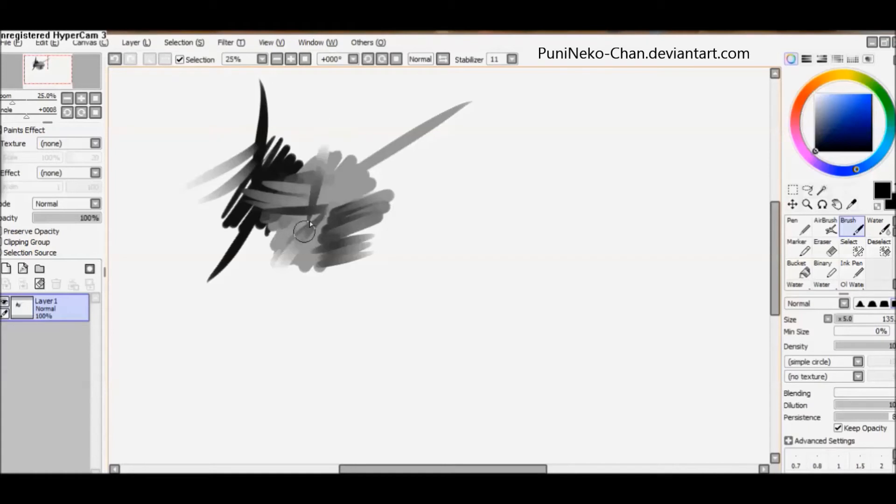
pyautogui.moveTo(332, 159)
pyautogui.mouseDown()
pyautogui.moveTo(299, 276)
pyautogui.moveTo(305, 290)
pyautogui.mouseUp()
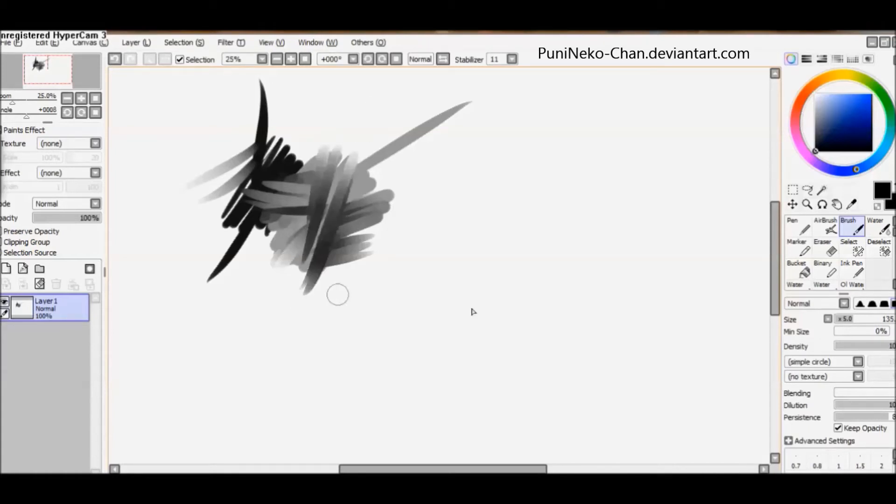
# Step: With Dilution at zero, scribble a separate black patch beside the blended ones and paint light grey inside it with Persistence lowered
pyautogui.moveTo(843, 408); pyautogui.dragTo(824, 417)
pyautogui.moveTo(540, 216)
pyautogui.mouseDown()
pyautogui.moveTo(528, 289)
pyautogui.moveTo(542, 321)
pyautogui.mouseUp()
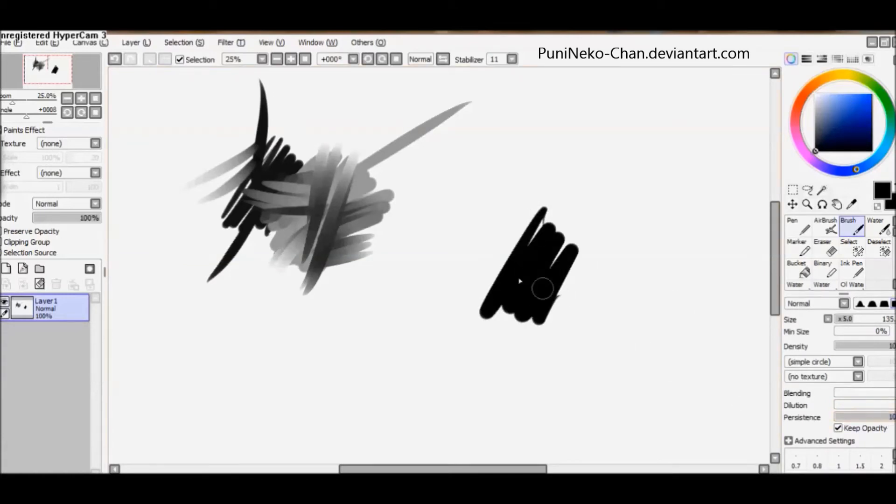
pyautogui.moveTo(814, 160); pyautogui.dragTo(815, 108)
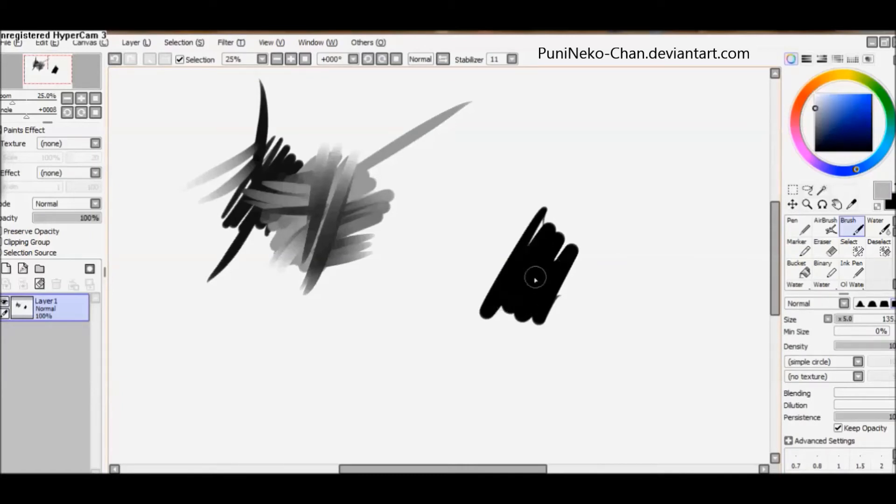
pyautogui.moveTo(855, 408); pyautogui.dragTo(799, 422)
pyautogui.moveTo(521, 262)
pyautogui.mouseDown()
pyautogui.moveTo(513, 284)
pyautogui.moveTo(549, 295)
pyautogui.mouseUp()
pyautogui.moveTo(871, 418); pyautogui.dragTo(889, 420)
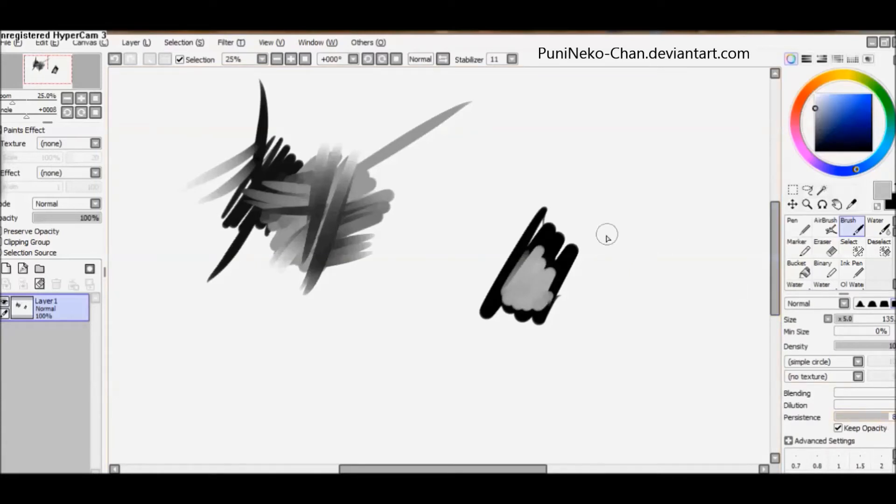
# Step: With the Water tool at size 160, blend the grey into the black on the small patch and smooth the centre of the large one
pyautogui.click(883, 227)
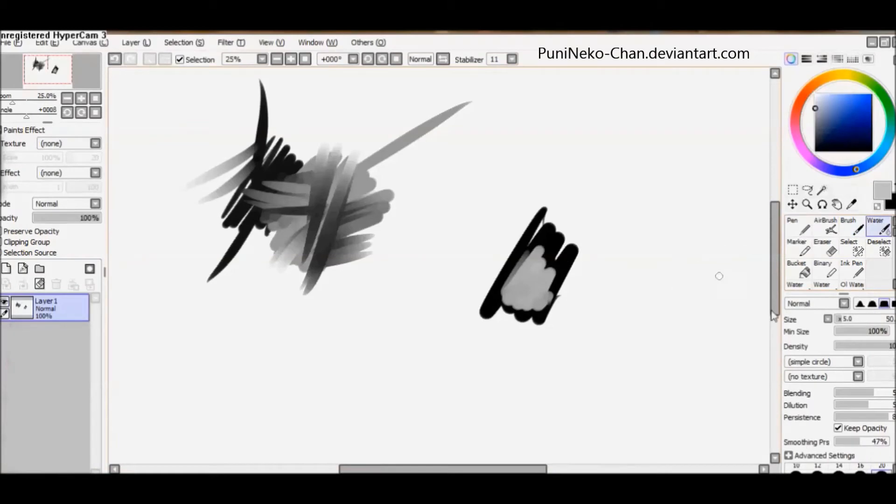
pyautogui.moveTo(856, 324); pyautogui.dragTo(861, 322)
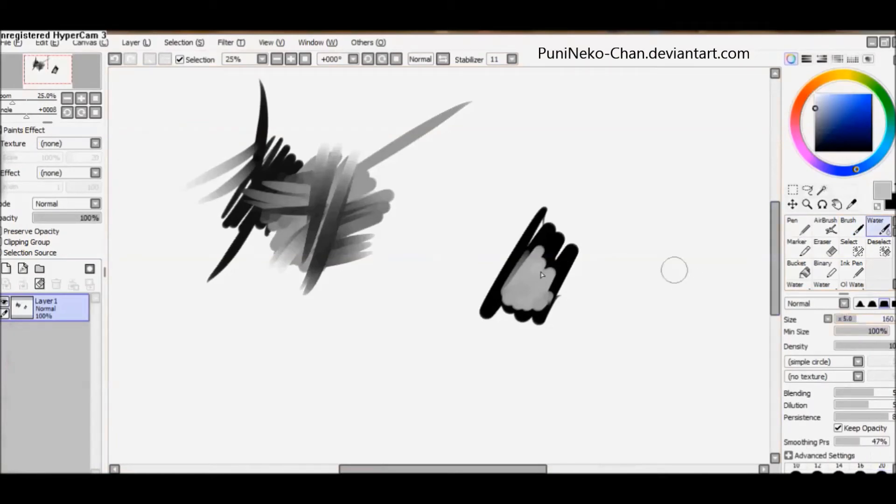
pyautogui.moveTo(546, 248)
pyautogui.mouseDown()
pyautogui.moveTo(537, 252)
pyautogui.moveTo(543, 266)
pyautogui.moveTo(546, 237)
pyautogui.mouseUp()
pyautogui.moveTo(311, 216)
pyautogui.mouseDown()
pyautogui.moveTo(342, 191)
pyautogui.moveTo(316, 230)
pyautogui.moveTo(290, 213)
pyautogui.moveTo(304, 226)
pyautogui.moveTo(312, 194)
pyautogui.moveTo(346, 183)
pyautogui.moveTo(335, 259)
pyautogui.mouseUp()
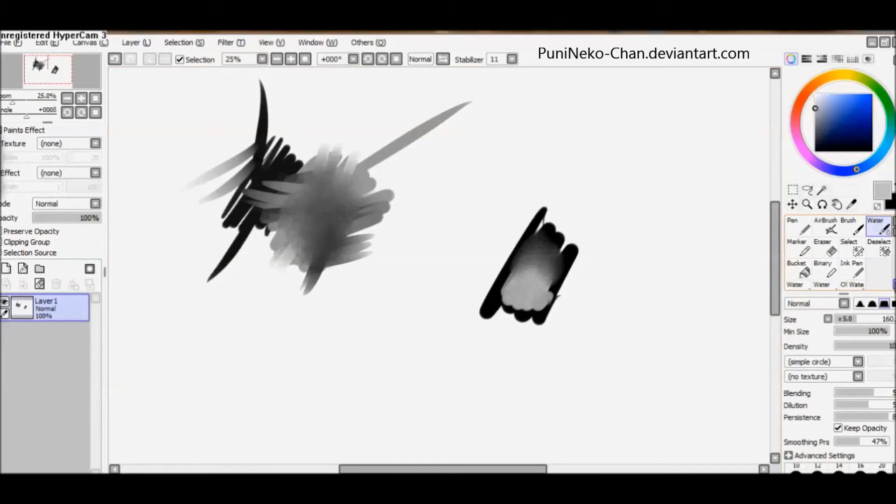
# Step: Use the Blur tool at size 96 on the large black-and-grey patch and undo the last blur strokes
pyautogui.scroll(-2, 840, 252)
pyautogui.click(879, 270)
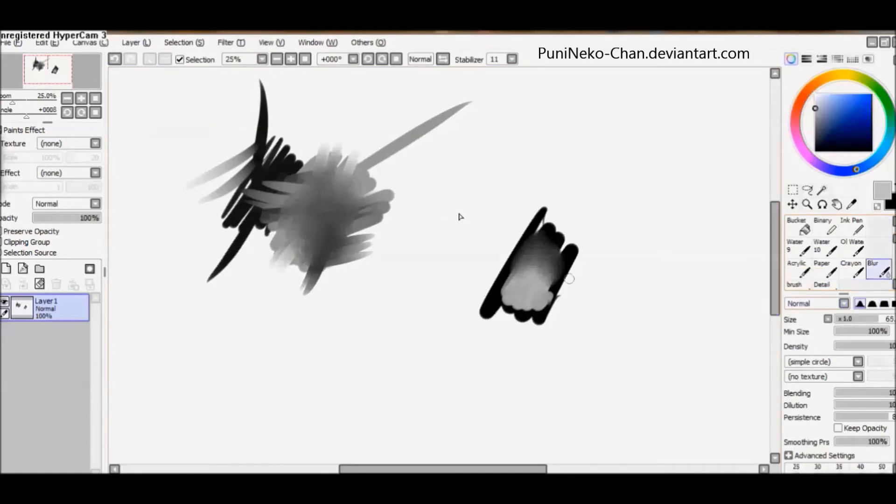
pyautogui.moveTo(290, 169)
pyautogui.mouseDown()
pyautogui.moveTo(251, 203)
pyautogui.moveTo(274, 176)
pyautogui.moveTo(288, 188)
pyautogui.moveTo(267, 214)
pyautogui.mouseUp()
pyautogui.moveTo(273, 183)
pyautogui.mouseDown()
pyautogui.moveTo(281, 203)
pyautogui.moveTo(300, 186)
pyautogui.moveTo(308, 298)
pyautogui.mouseUp()
pyautogui.hotkey('ctrl', 'z')
pyautogui.hotkey('ctrl', 'z')
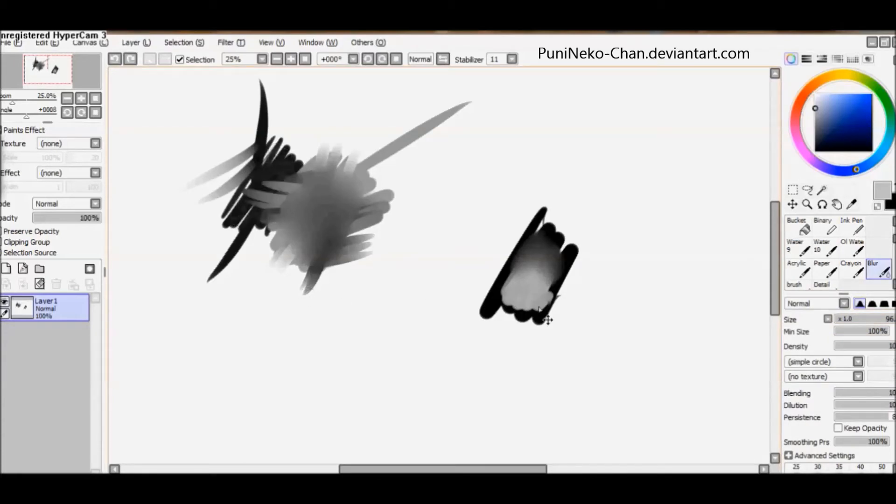
# Step: Clear the layer and, with the Brush tool, paint a black patch and a light-grey patch against its edge
pyautogui.click(39, 284)
pyautogui.press('d')
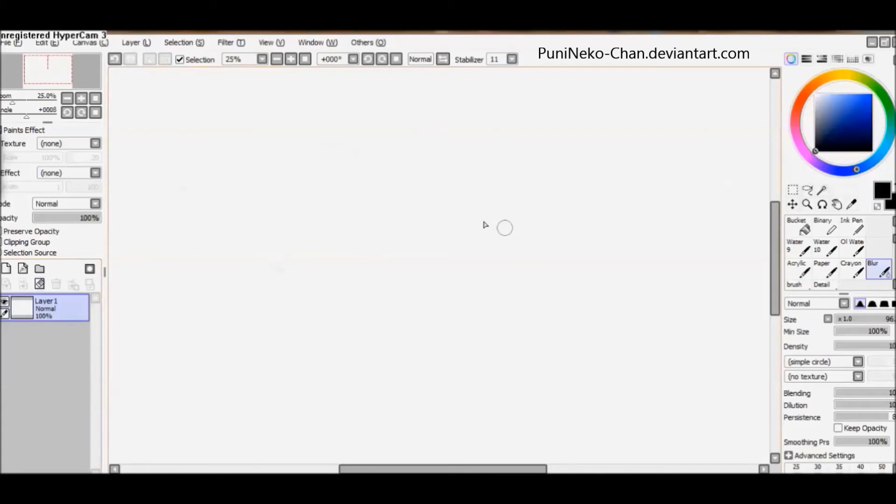
pyautogui.press('b')
pyautogui.moveTo(368, 164)
pyautogui.mouseDown()
pyautogui.moveTo(316, 260)
pyautogui.moveTo(385, 209)
pyautogui.moveTo(344, 267)
pyautogui.mouseUp()
pyautogui.click(815, 112)
pyautogui.moveTo(433, 175)
pyautogui.mouseDown()
pyautogui.moveTo(349, 289)
pyautogui.moveTo(386, 278)
pyautogui.moveTo(378, 306)
pyautogui.mouseUp()
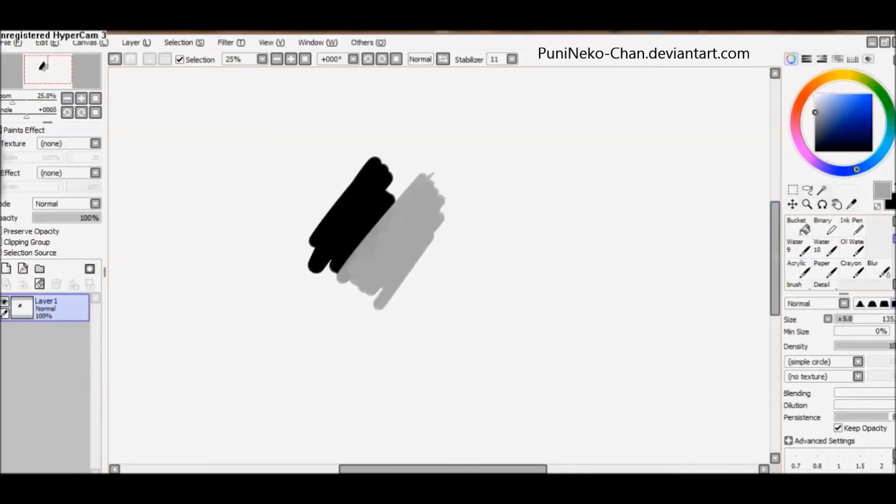
# Step: Blend the border between the black and light-grey patches using the Water tool at size 160
pyautogui.scroll(2, 835, 252)
pyautogui.click(879, 228)
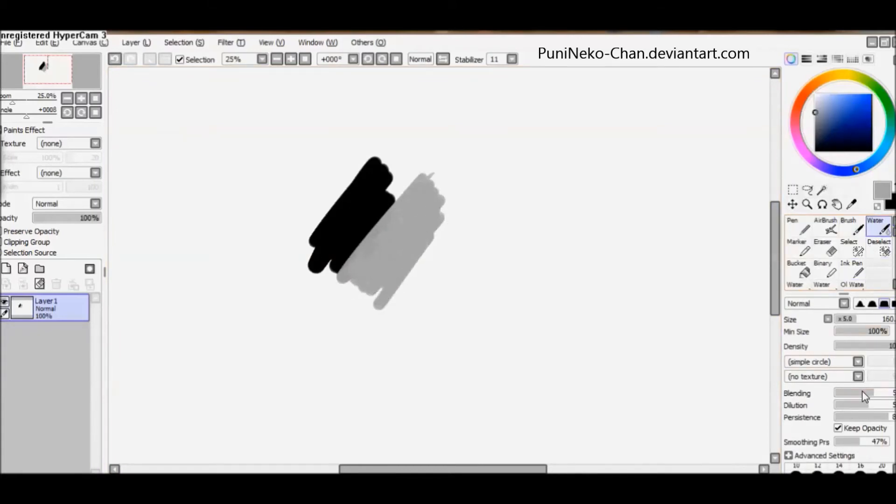
pyautogui.moveTo(380, 208); pyautogui.dragTo(364, 258)
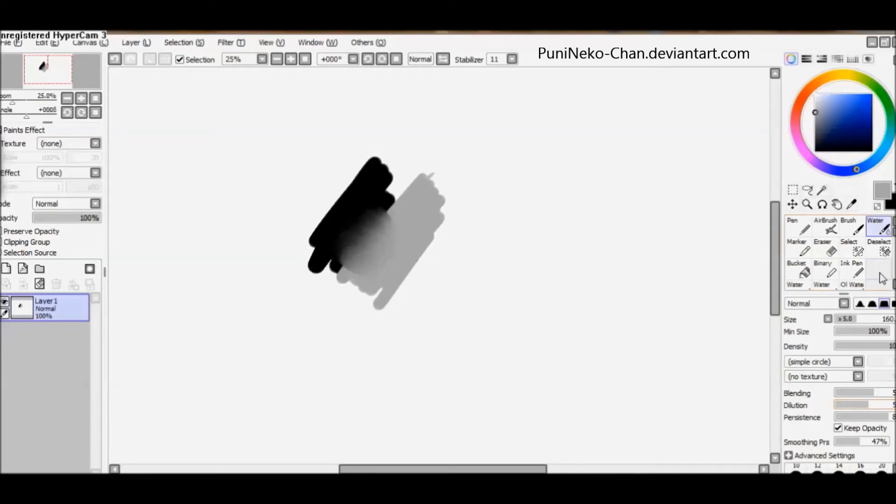
# Step: Choose the brush line art preset, undo its two grey test strokes, and set the colour to black
pyautogui.scroll(-3, 878, 271)
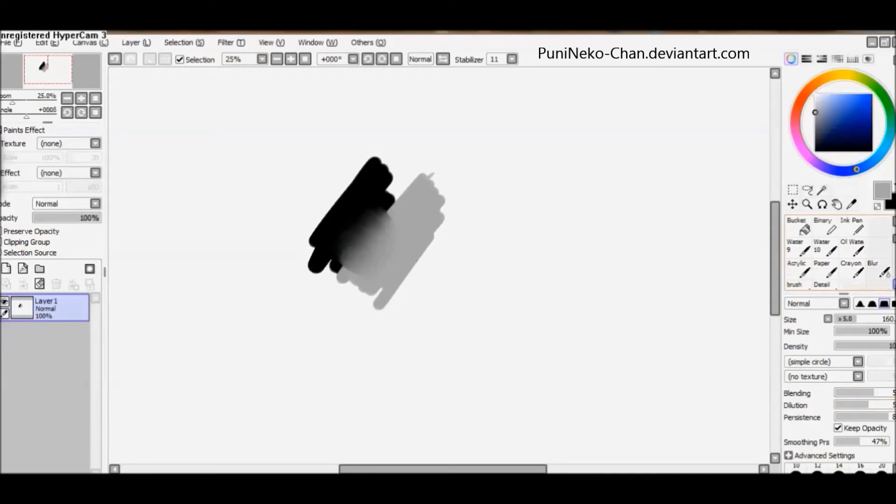
pyautogui.click(802, 271)
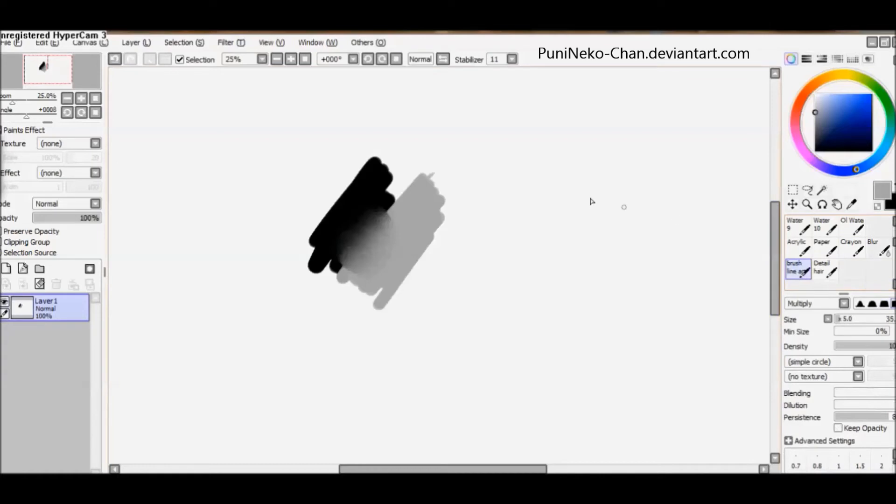
pyautogui.moveTo(556, 123); pyautogui.dragTo(517, 193)
pyautogui.moveTo(576, 102); pyautogui.dragTo(520, 197)
pyautogui.click(815, 151)
pyautogui.hotkey('ctrl', 'z')
pyautogui.hotkey('ctrl', 'z')
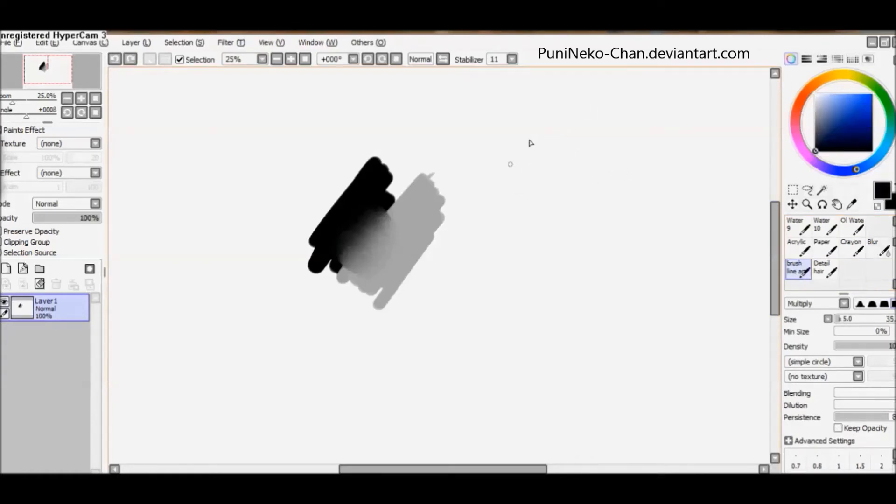
# Step: Handwrite "Sketch pen" in black in the empty canvas area beside the blended patches
pyautogui.moveTo(568, 154)
pyautogui.mouseDown()
pyautogui.moveTo(601, 180)
pyautogui.moveTo(612, 176)
pyautogui.mouseUp()
pyautogui.hotkey('ctrl', 'z')
pyautogui.moveTo(527, 153); pyautogui.dragTo(485, 152)
pyautogui.moveTo(564, 148); pyautogui.dragTo(604, 157)
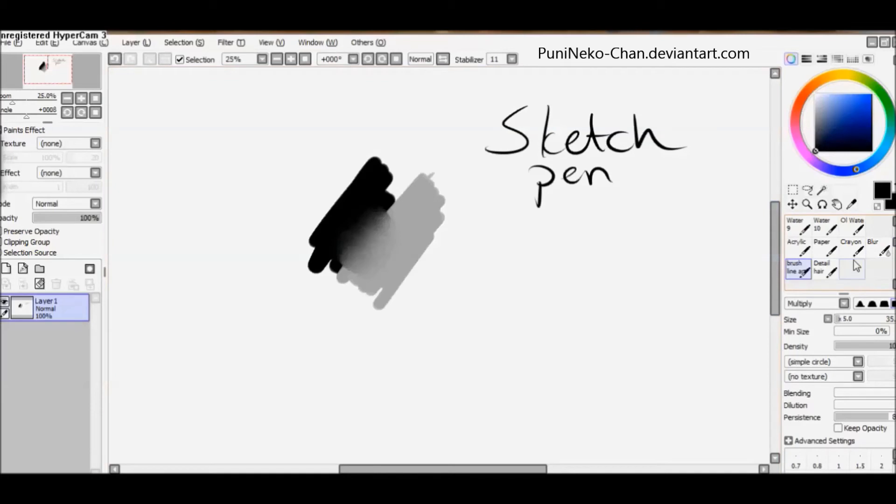
# Step: Draw three thin parallel diagonal strokes below the handwritten text with the brush line art preset at size 35
pyautogui.scroll(3, 838, 252)
pyautogui.moveTo(517, 233)
pyautogui.mouseDown()
pyautogui.moveTo(436, 372)
pyautogui.moveTo(447, 373)
pyautogui.mouseUp()
pyautogui.moveTo(545, 233); pyautogui.dragTo(457, 382)
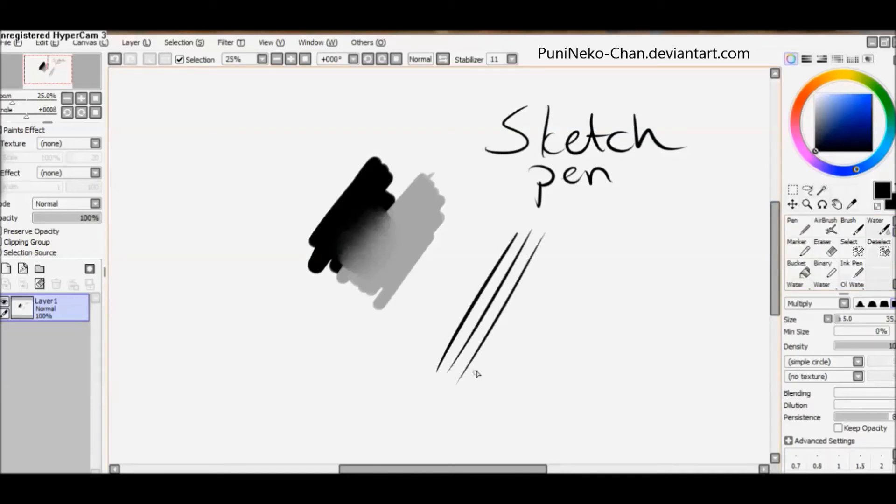
# Step: Set the Pen to simple circle, Min Size 0% and size 85, and draw two diagonal strokes beside the thin ones
pyautogui.click(807, 231)
pyautogui.moveTo(583, 235); pyautogui.dragTo(493, 394)
pyautogui.hotkey('ctrl', 'z')
pyautogui.click(828, 367)
pyautogui.click(813, 372)
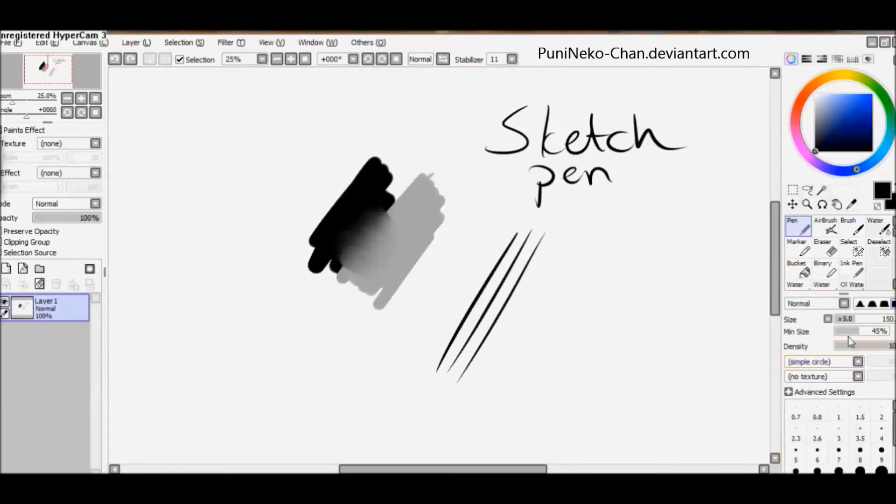
pyautogui.moveTo(850, 330); pyautogui.dragTo(835, 330)
pyautogui.moveTo(845, 320); pyautogui.dragTo(826, 319)
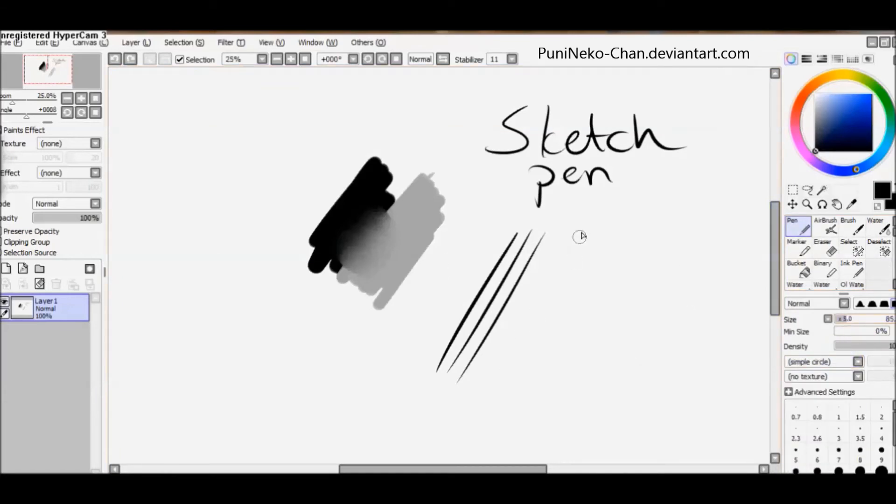
pyautogui.moveTo(580, 236); pyautogui.dragTo(503, 385)
pyautogui.moveTo(601, 243); pyautogui.dragTo(530, 382)
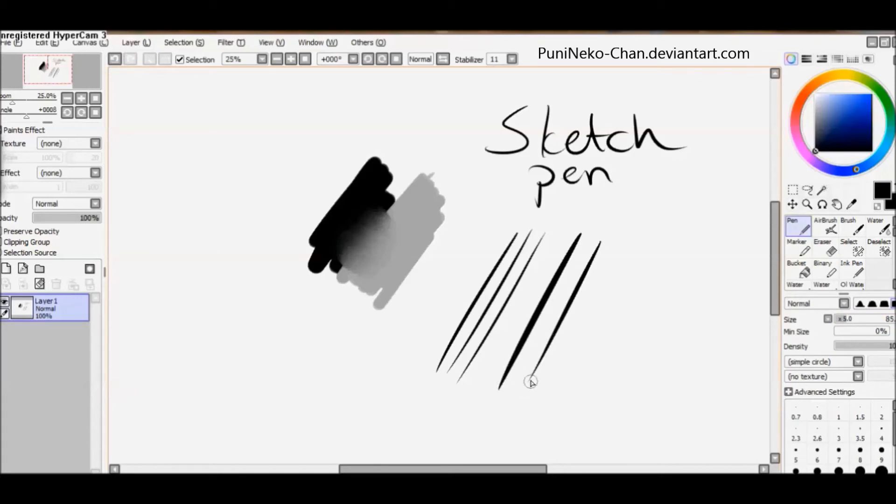
# Step: Clear the layer and draw one tapered diagonal stroke with the Pen at 50% zoom
pyautogui.click(39, 284)
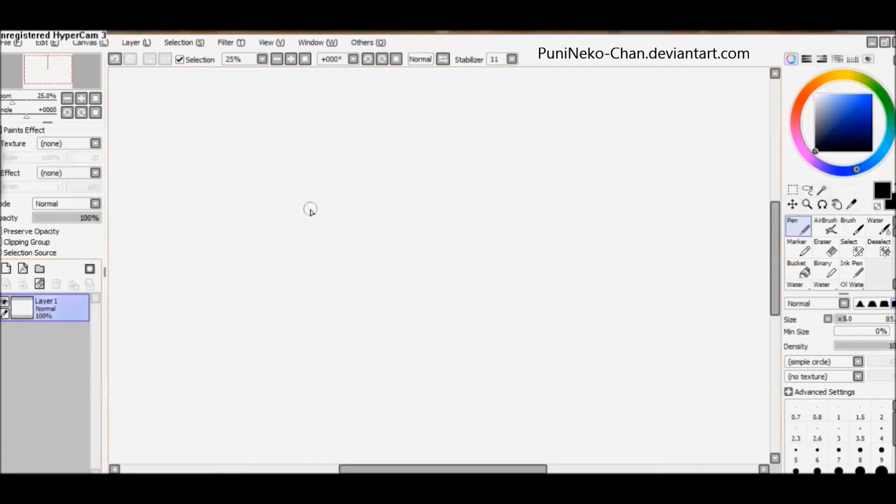
pyautogui.scroll(1, 311, 210)
pyautogui.moveTo(403, 122); pyautogui.dragTo(275, 341)
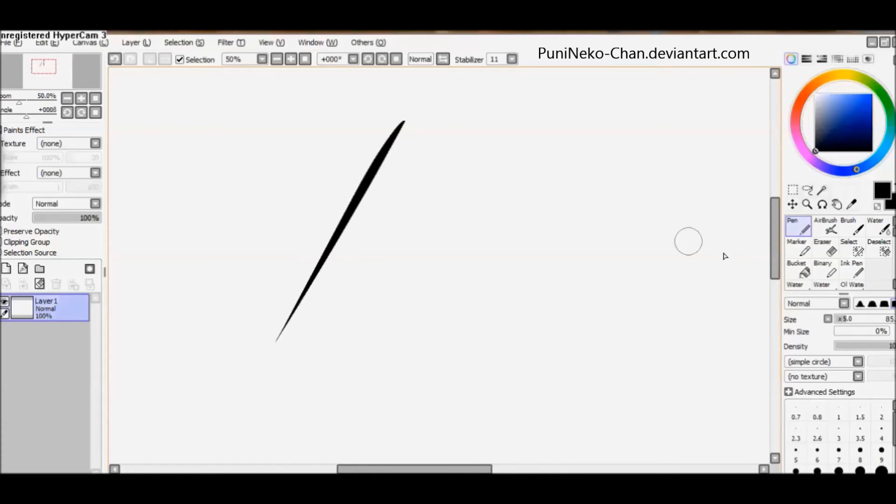
# Step: Set the brush line art preset to size 175 and draw a parallel diagonal stroke beside the Pen stroke
pyautogui.click(831, 285)
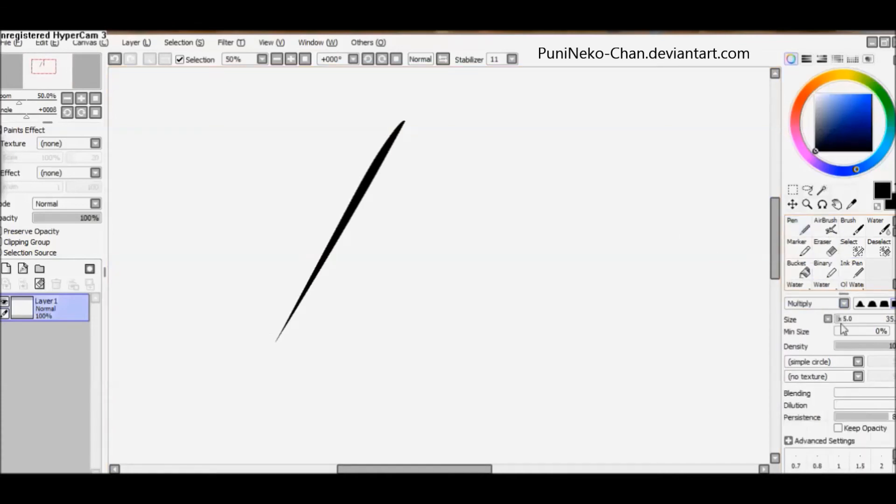
pyautogui.moveTo(503, 121); pyautogui.dragTo(389, 337)
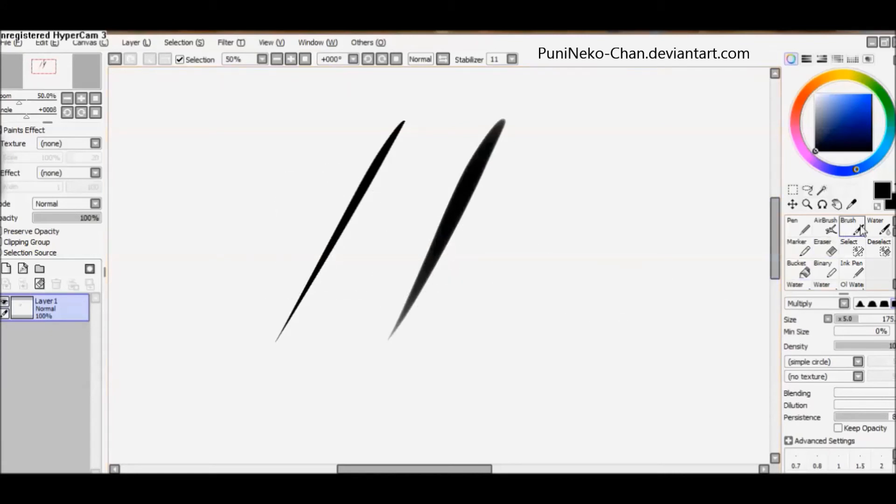
# Step: Erase the upper end of the thick stroke, and erase a gap across the thin stroke with the Eraser's Min Size at 67%
pyautogui.click(827, 248)
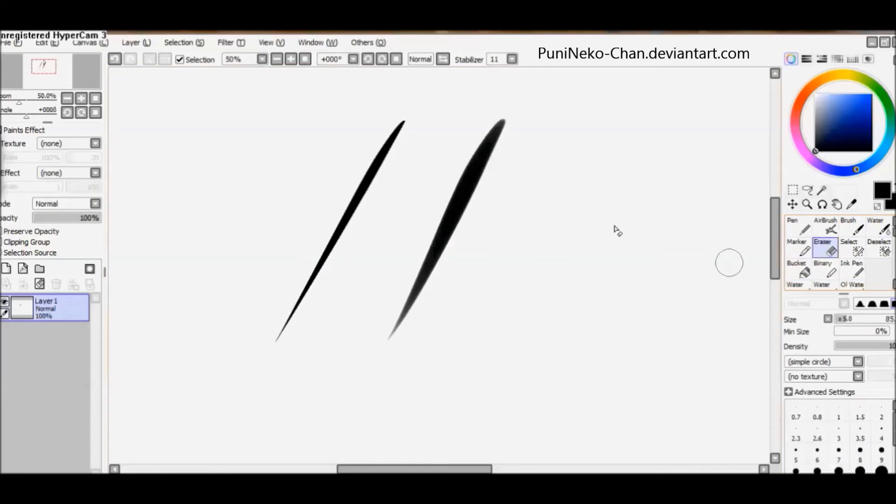
pyautogui.moveTo(503, 125)
pyautogui.mouseDown()
pyautogui.moveTo(476, 140)
pyautogui.moveTo(447, 206)
pyautogui.mouseUp()
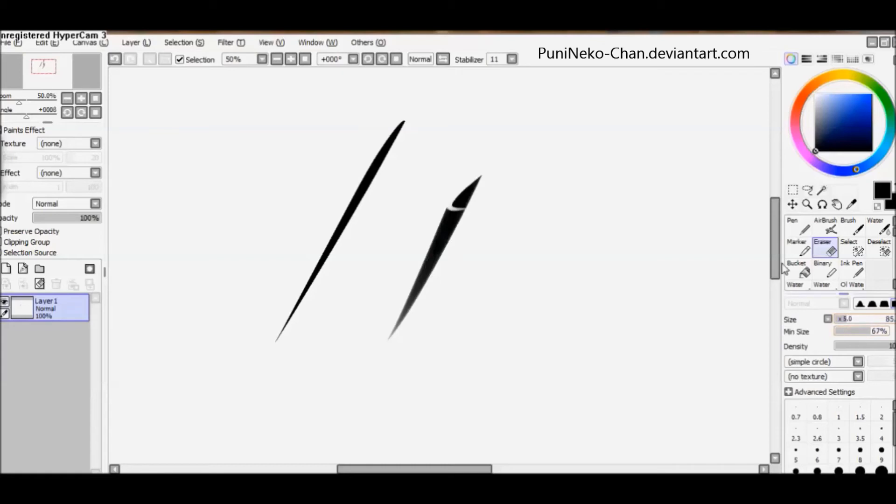
pyautogui.moveTo(365, 189); pyautogui.dragTo(374, 173)
# Step: Paint a large solid black blob over the strokes with the Pen at size 350 and Min Size 85%
pyautogui.press('n')
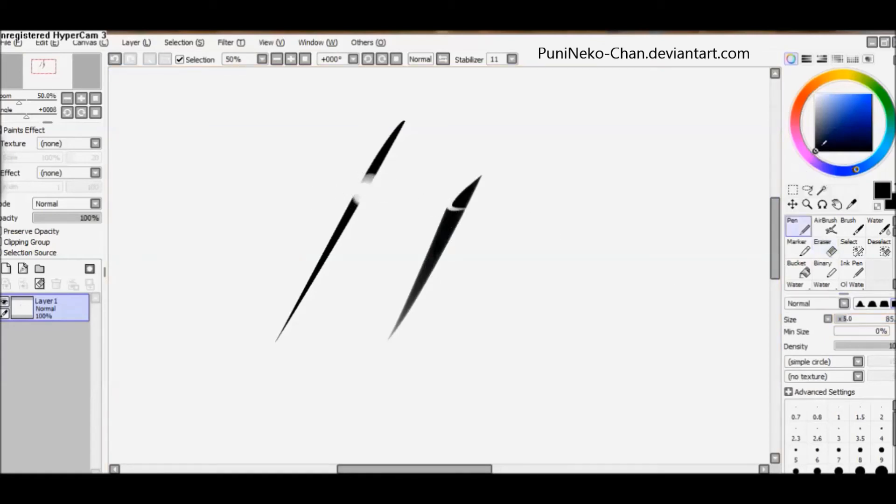
pyautogui.click(881, 332)
pyautogui.click(881, 320)
pyautogui.moveTo(414, 151)
pyautogui.mouseDown()
pyautogui.moveTo(328, 316)
pyautogui.moveTo(453, 295)
pyautogui.moveTo(464, 272)
pyautogui.moveTo(518, 256)
pyautogui.moveTo(507, 285)
pyautogui.mouseUp()
# Step: Erase spots and diagonal strokes inside the black blob, comparing the Eraser's Min Size at 100% and 0%
pyautogui.click(831, 254)
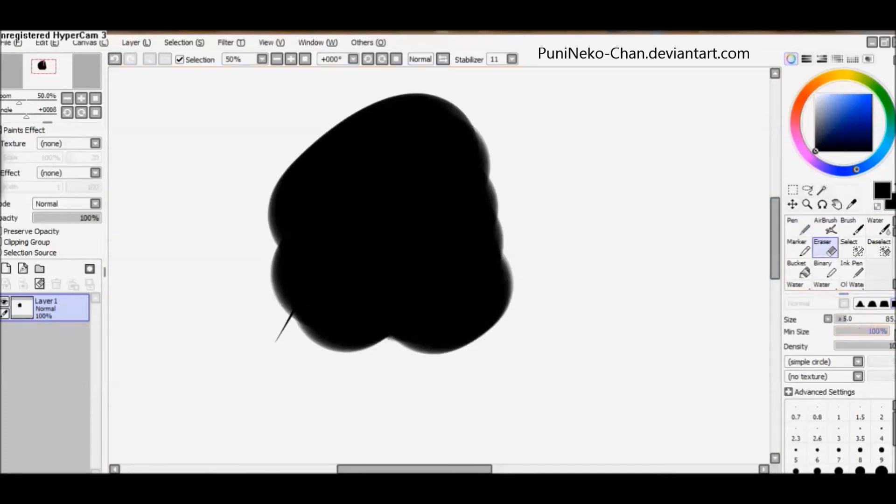
pyautogui.moveTo(402, 201); pyautogui.dragTo(393, 215)
pyautogui.click(836, 332)
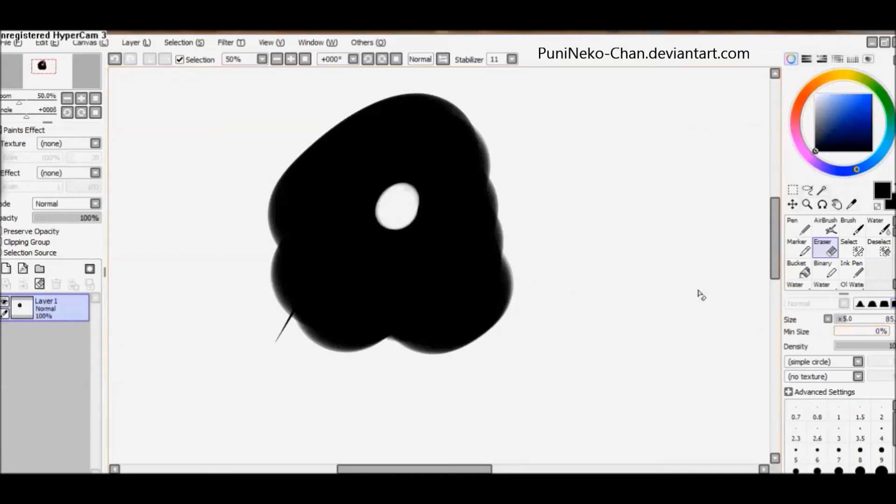
pyautogui.moveTo(464, 189); pyautogui.dragTo(461, 210)
pyautogui.moveTo(451, 174); pyautogui.dragTo(419, 253)
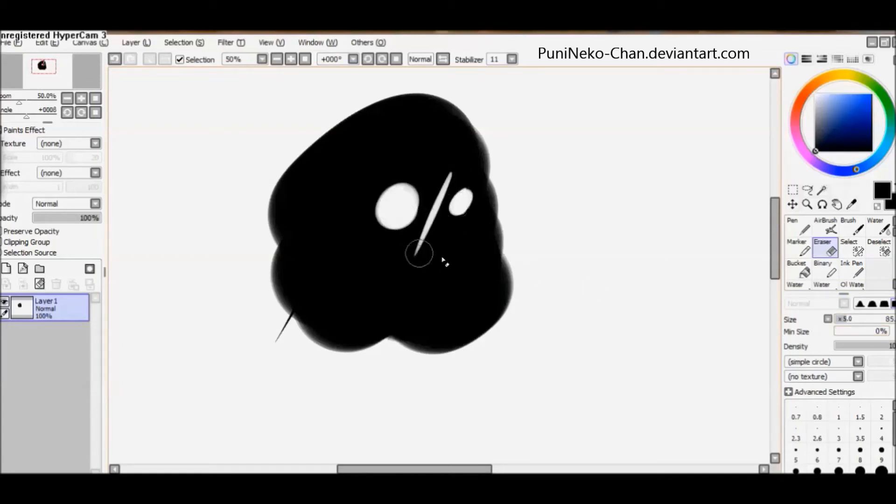
pyautogui.click(880, 331)
pyautogui.moveTo(461, 216); pyautogui.dragTo(408, 320)
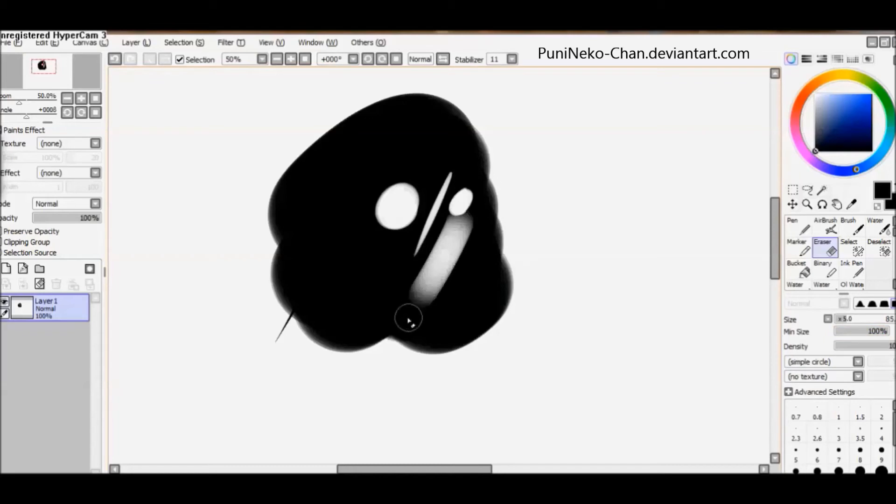
# Step: Clear the layer and spray soft black patches across the canvas with the AirBrush at size 455
pyautogui.click(39, 283)
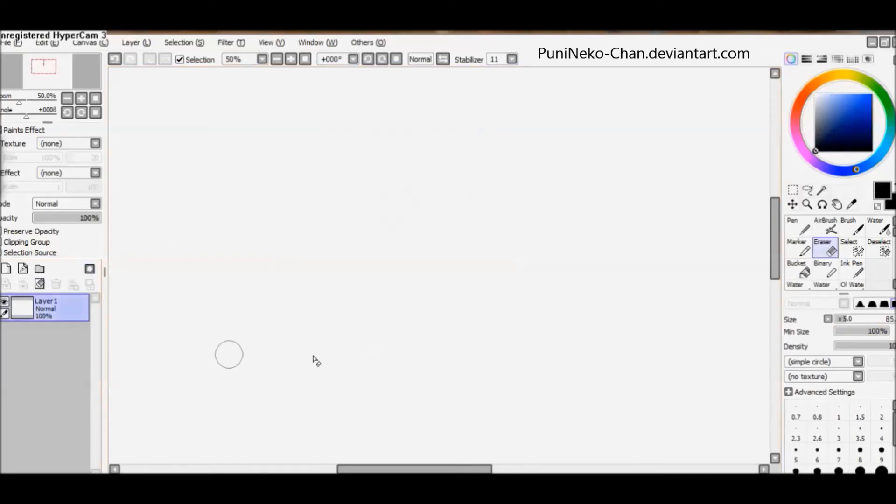
pyautogui.click(826, 227)
pyautogui.moveTo(374, 154)
pyautogui.mouseDown()
pyautogui.moveTo(326, 242)
pyautogui.moveTo(602, 294)
pyautogui.mouseUp()
# Step: Choose the second-softest edge shape for the AirBrush and spray overlapping patches around the existing ones
pyautogui.click(872, 303)
pyautogui.moveTo(635, 213)
pyautogui.mouseDown()
pyautogui.moveTo(587, 224)
pyautogui.moveTo(572, 281)
pyautogui.moveTo(665, 326)
pyautogui.mouseUp()
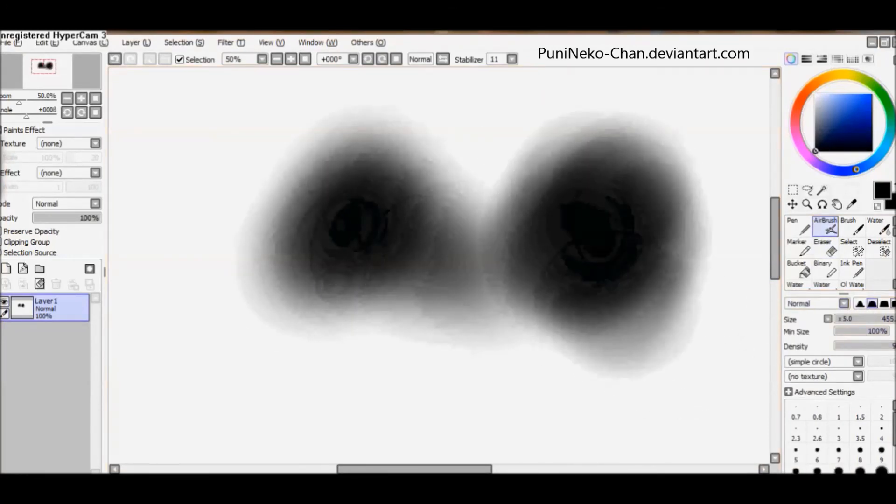
pyautogui.moveTo(590, 170)
pyautogui.mouseDown()
pyautogui.moveTo(464, 142)
pyautogui.moveTo(528, 116)
pyautogui.moveTo(238, 151)
pyautogui.moveTo(217, 169)
pyautogui.moveTo(172, 258)
pyautogui.moveTo(268, 337)
pyautogui.moveTo(287, 379)
pyautogui.moveTo(367, 366)
pyautogui.moveTo(285, 260)
pyautogui.moveTo(467, 340)
pyautogui.moveTo(411, 339)
pyautogui.moveTo(467, 323)
pyautogui.moveTo(439, 346)
pyautogui.moveTo(493, 343)
pyautogui.mouseUp()
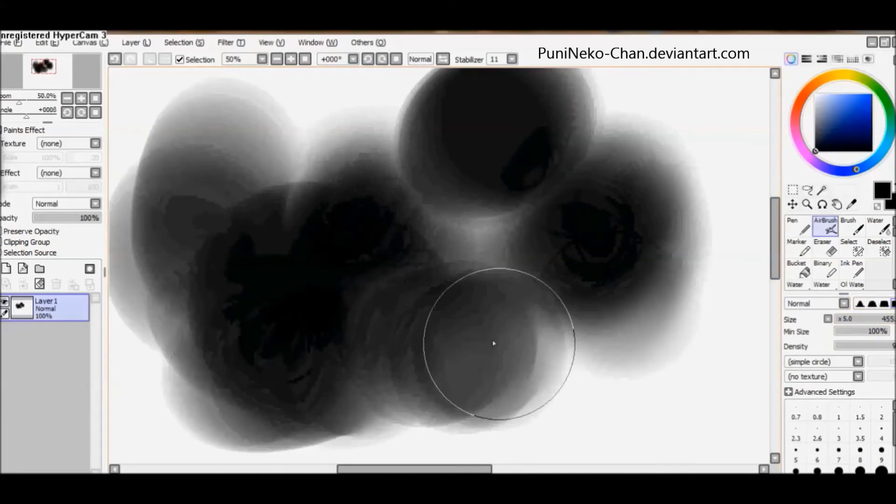
pyautogui.scroll(-2, 493, 343)
pyautogui.moveTo(504, 377); pyautogui.dragTo(465, 315)
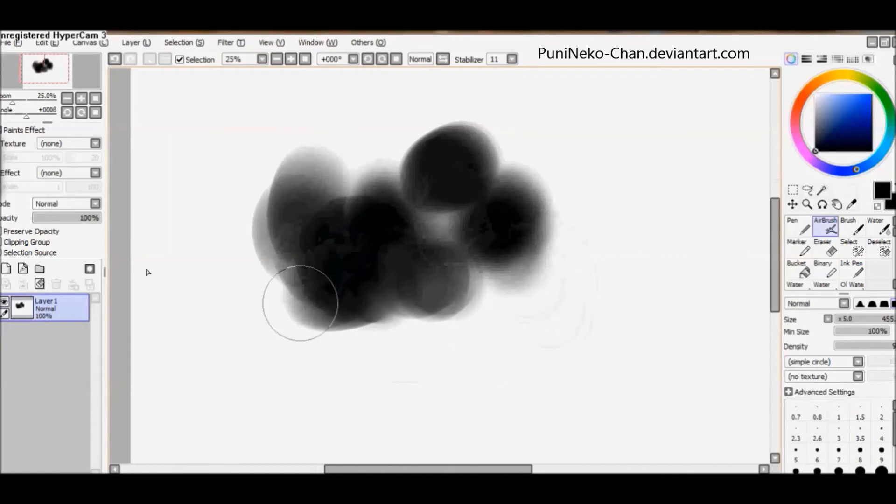
# Step: Clear the layer and draw two zigzag scribbles with the AirBrush at size 115 and Min Size 0%
pyautogui.click(40, 284)
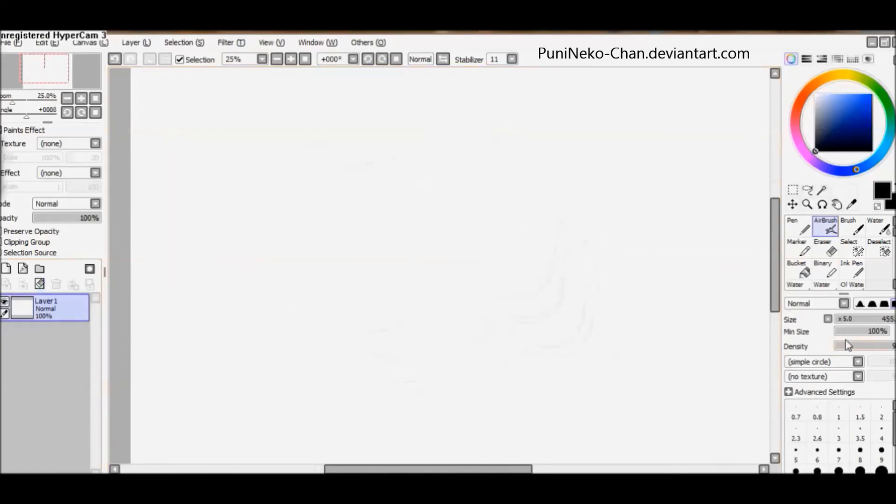
pyautogui.moveTo(481, 183)
pyautogui.mouseDown()
pyautogui.moveTo(509, 192)
pyautogui.moveTo(516, 257)
pyautogui.moveTo(497, 292)
pyautogui.mouseUp()
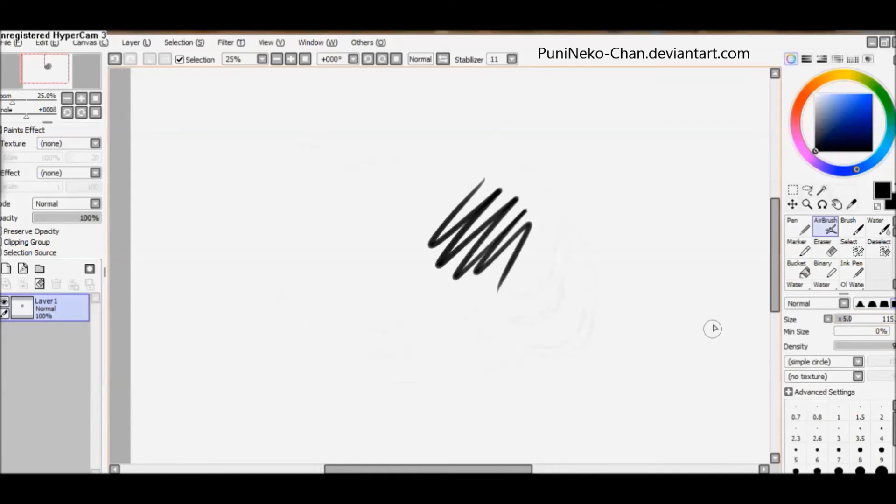
pyautogui.moveTo(582, 213); pyautogui.dragTo(584, 232)
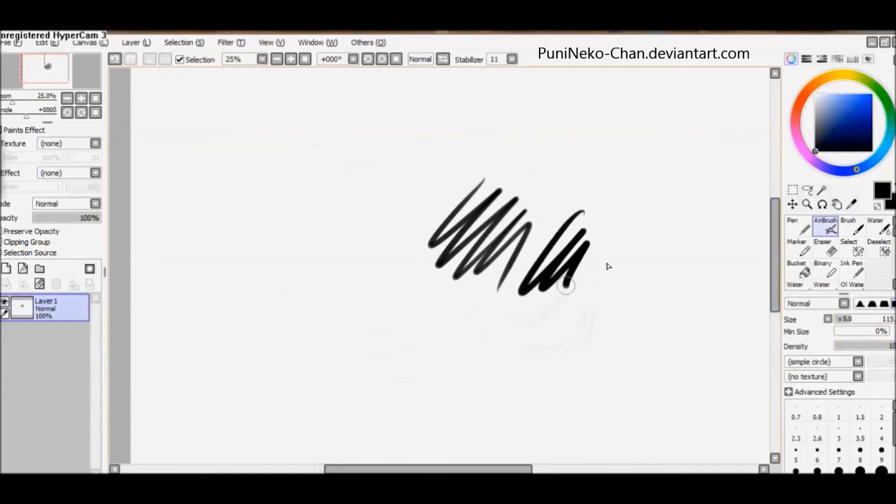
# Step: Clear the layer and draw two thick parallel diagonal strokes with the Pen at size 350 and Min Size 85%
pyautogui.click(40, 284)
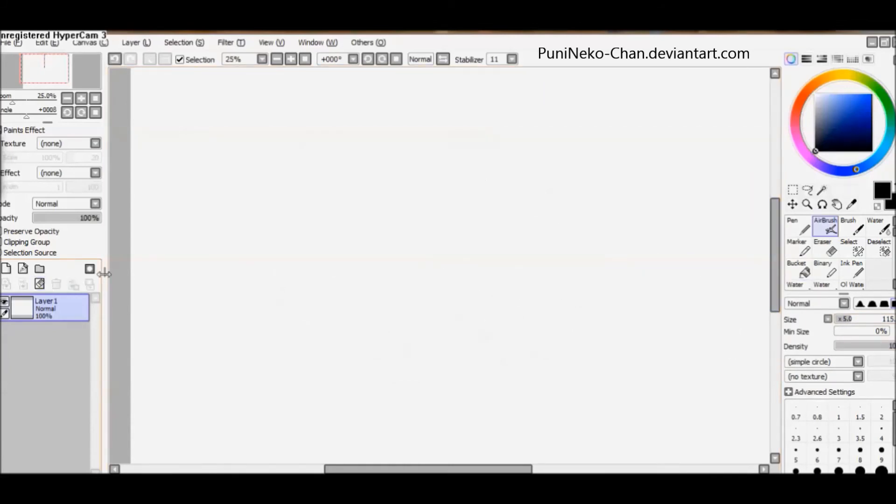
pyautogui.click(798, 227)
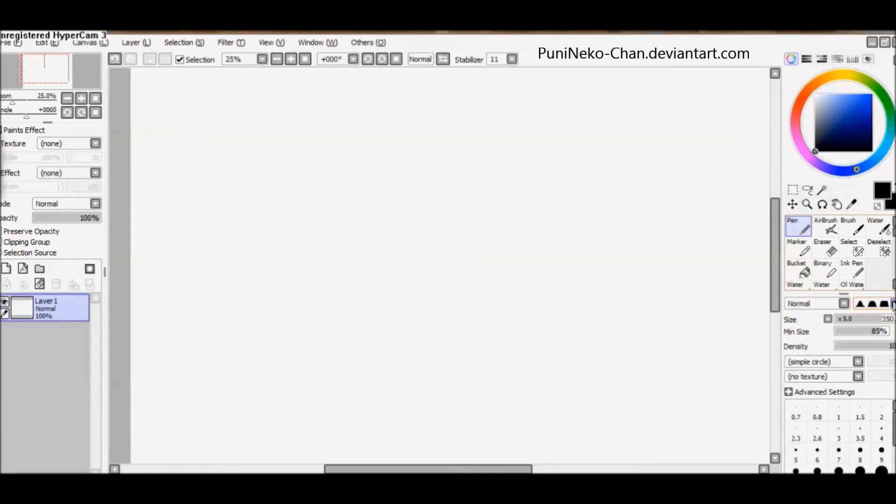
pyautogui.moveTo(407, 164); pyautogui.dragTo(356, 254)
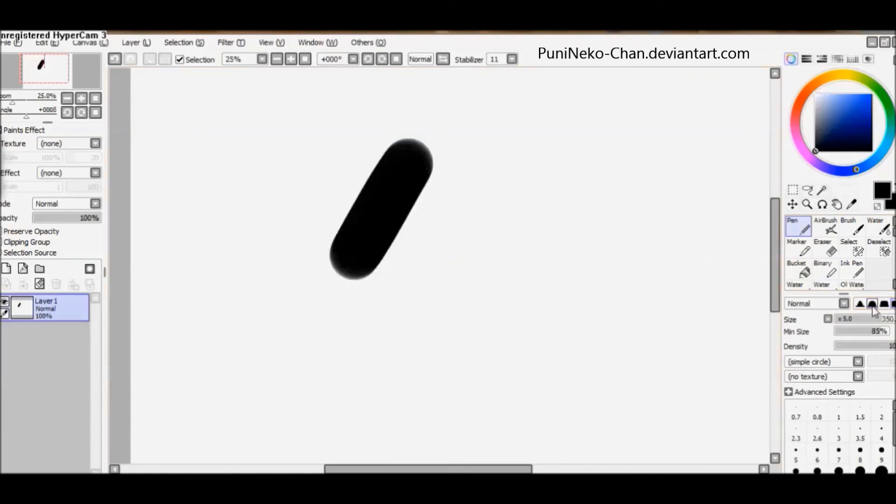
pyautogui.moveTo(481, 176); pyautogui.dragTo(421, 276)
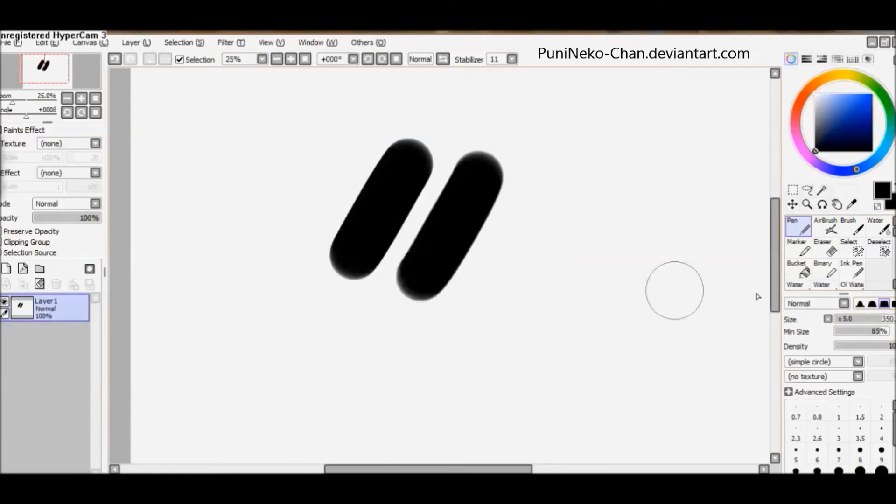
# Step: Draw two more parallel Pen strokes beside them, using the second-softest edge shape for one and the softest for the other
pyautogui.click(872, 305)
pyautogui.moveTo(558, 194); pyautogui.dragTo(495, 306)
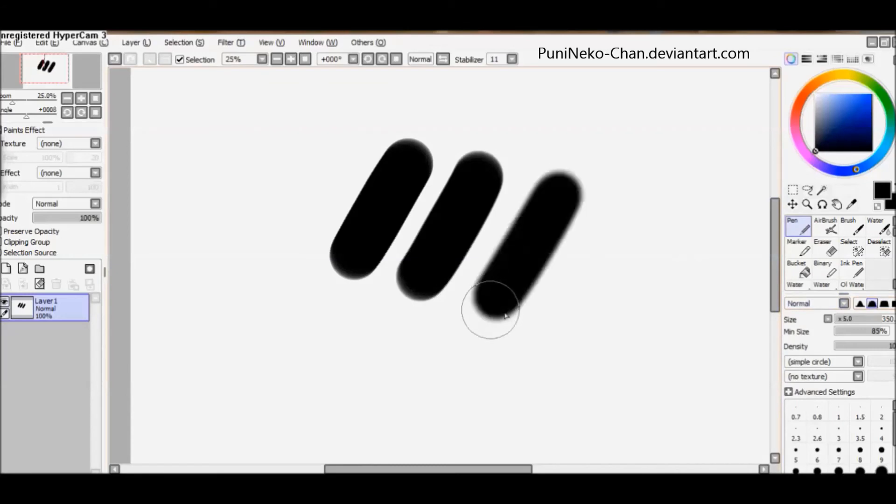
pyautogui.click(860, 304)
pyautogui.moveTo(638, 214); pyautogui.dragTo(566, 330)
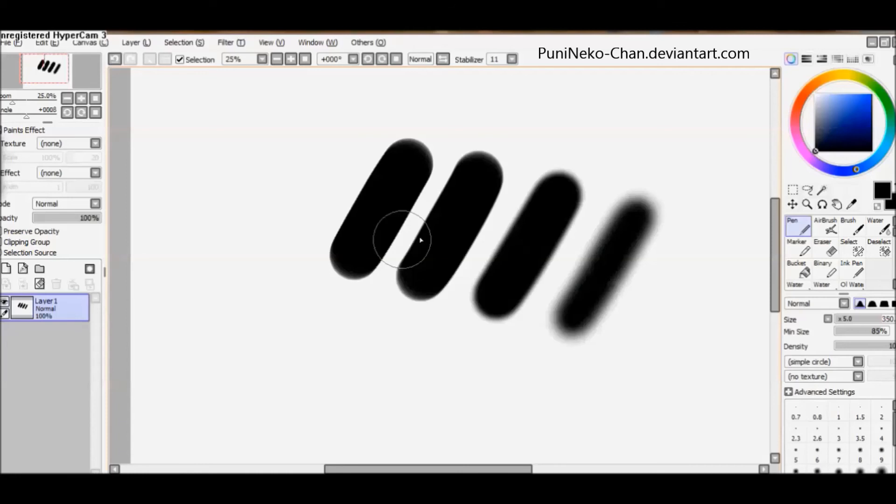
pyautogui.press('space')
pyautogui.moveTo(494, 236); pyautogui.dragTo(481, 239)
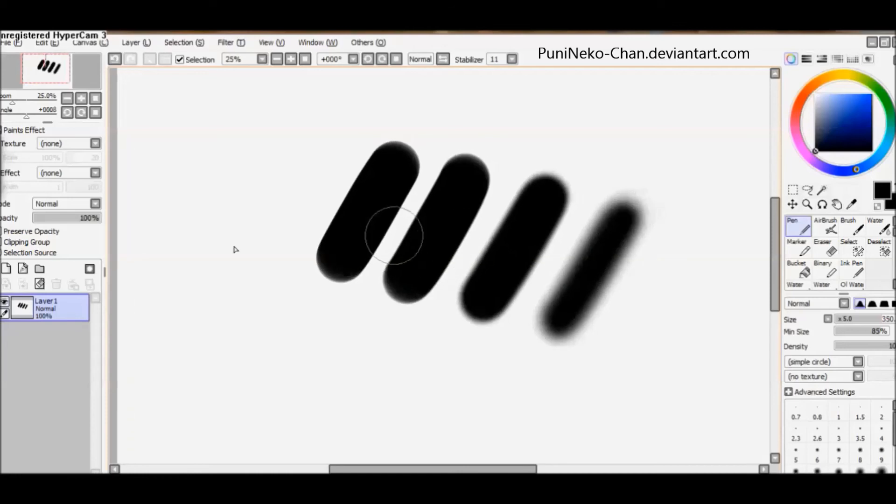
# Step: Clear the layer and fill a dark grey patch with the Brush
pyautogui.click(39, 283)
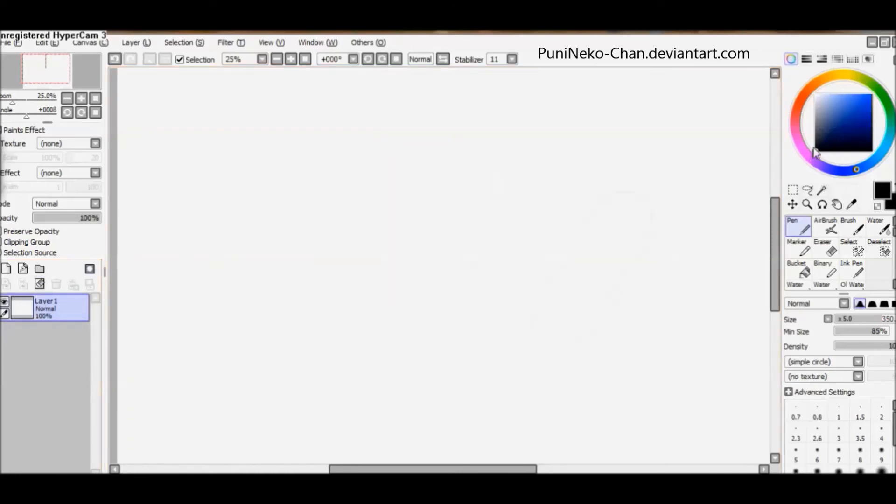
pyautogui.click(815, 134)
pyautogui.press('b')
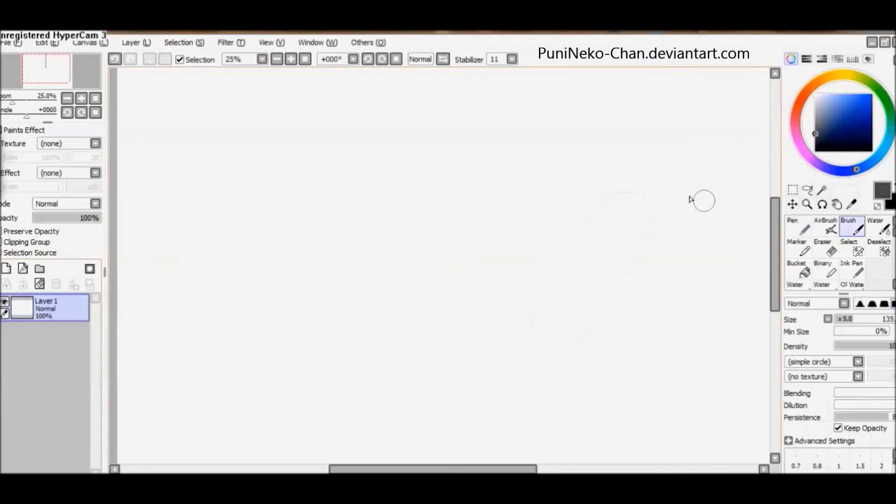
pyautogui.moveTo(332, 206)
pyautogui.mouseDown()
pyautogui.moveTo(355, 167)
pyautogui.moveTo(325, 224)
pyautogui.moveTo(355, 192)
pyautogui.moveTo(399, 173)
pyautogui.moveTo(396, 226)
pyautogui.moveTo(374, 274)
pyautogui.moveTo(406, 252)
pyautogui.moveTo(392, 257)
pyautogui.moveTo(408, 271)
pyautogui.mouseUp()
# Step: Paint two black eyes and a smiling mouth on the grey patch with the Brush at size 205
pyautogui.click(816, 150)
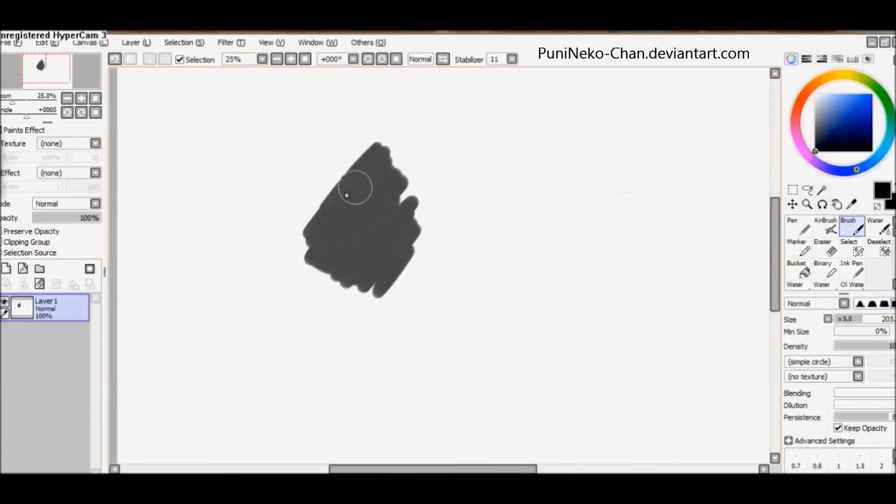
pyautogui.click(338, 212)
pyautogui.click(369, 206)
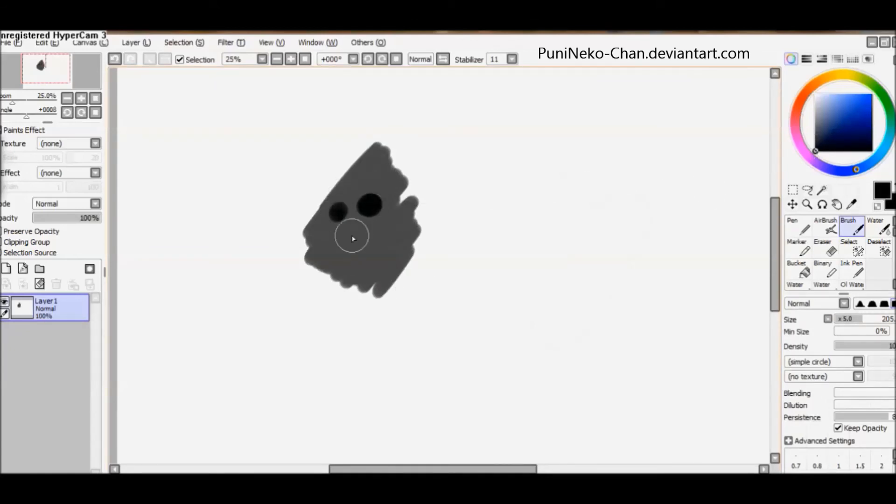
pyautogui.moveTo(324, 229); pyautogui.dragTo(380, 225)
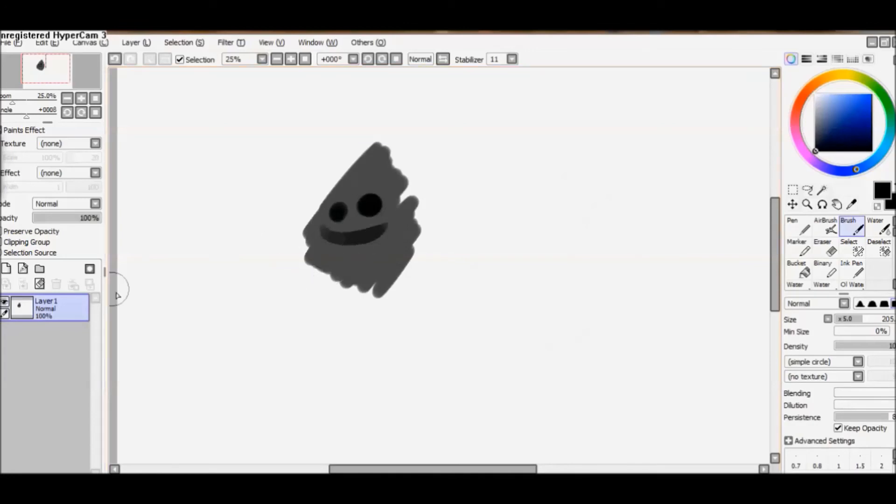
# Step: Cover the smiley face with blue brush strokes on a new layer and preserve that layer's opacity
pyautogui.click(6, 269)
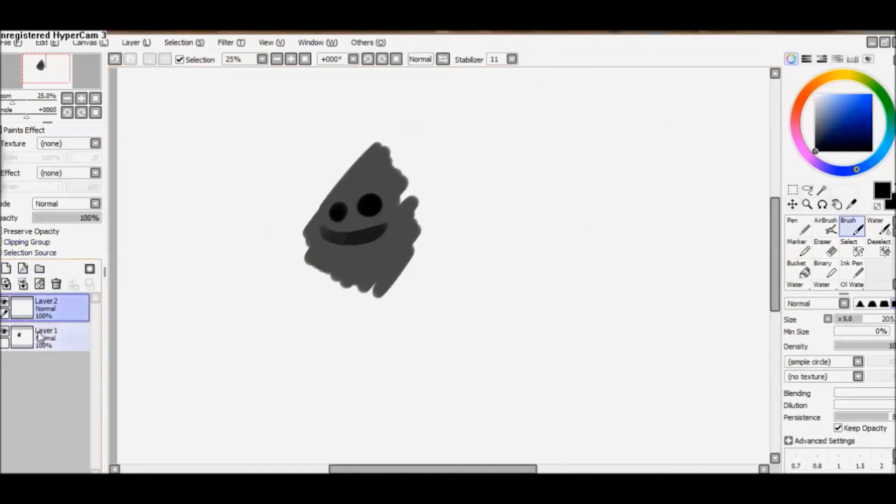
pyautogui.click(852, 119)
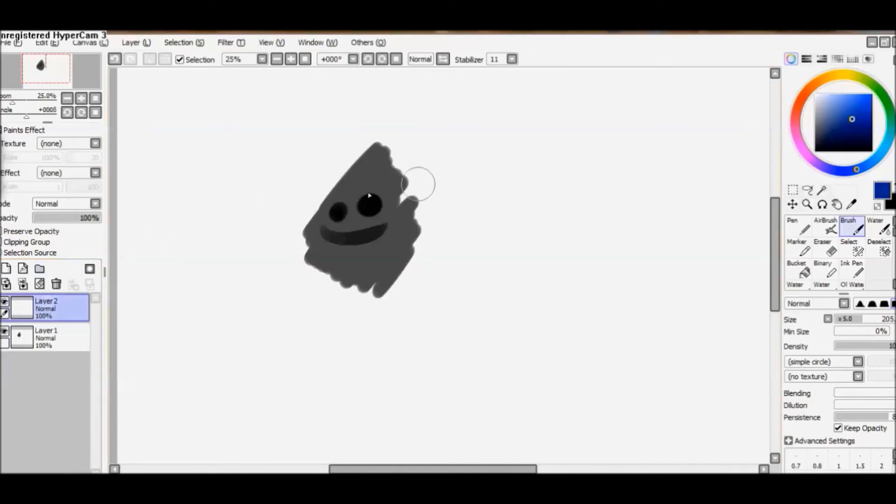
pyautogui.moveTo(362, 148)
pyautogui.mouseDown()
pyautogui.moveTo(344, 159)
pyautogui.moveTo(349, 174)
pyautogui.moveTo(371, 180)
pyautogui.moveTo(343, 192)
pyautogui.mouseUp()
pyautogui.moveTo(436, 188)
pyautogui.mouseDown()
pyautogui.moveTo(420, 224)
pyautogui.moveTo(275, 266)
pyautogui.moveTo(352, 281)
pyautogui.mouseUp()
pyautogui.moveTo(384, 311); pyautogui.dragTo(386, 312)
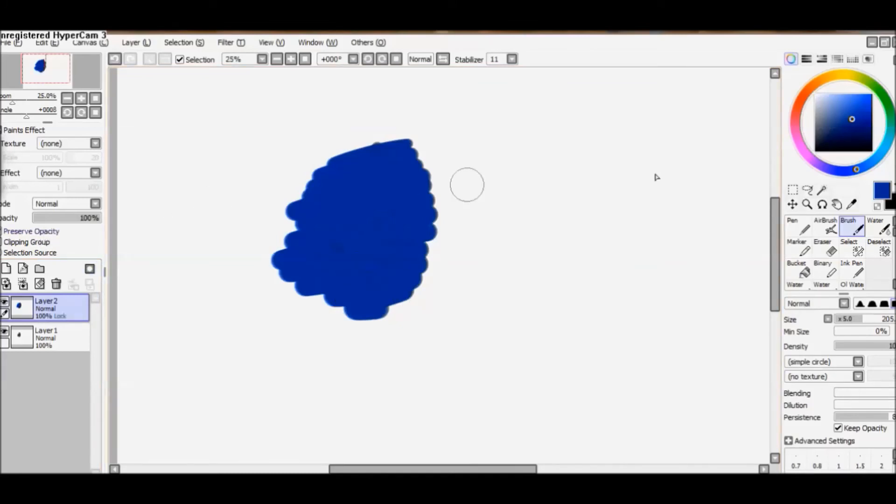
# Step: Paint dark grey over the opacity-locked blue patch and undo the painting
pyautogui.moveTo(828, 133); pyautogui.dragTo(813, 138)
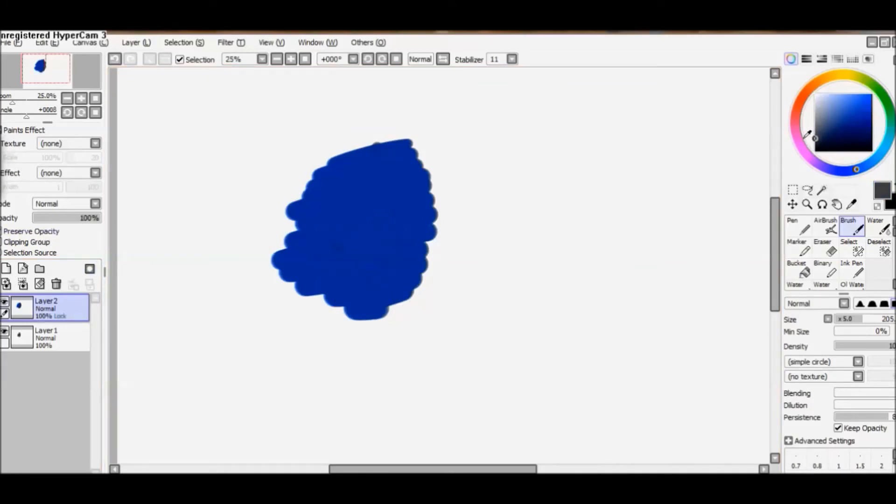
pyautogui.moveTo(330, 176)
pyautogui.mouseDown()
pyautogui.moveTo(274, 286)
pyautogui.moveTo(273, 268)
pyautogui.moveTo(303, 267)
pyautogui.moveTo(316, 312)
pyautogui.moveTo(415, 188)
pyautogui.moveTo(365, 316)
pyautogui.moveTo(420, 266)
pyautogui.moveTo(360, 236)
pyautogui.moveTo(350, 202)
pyautogui.moveTo(297, 406)
pyautogui.mouseUp()
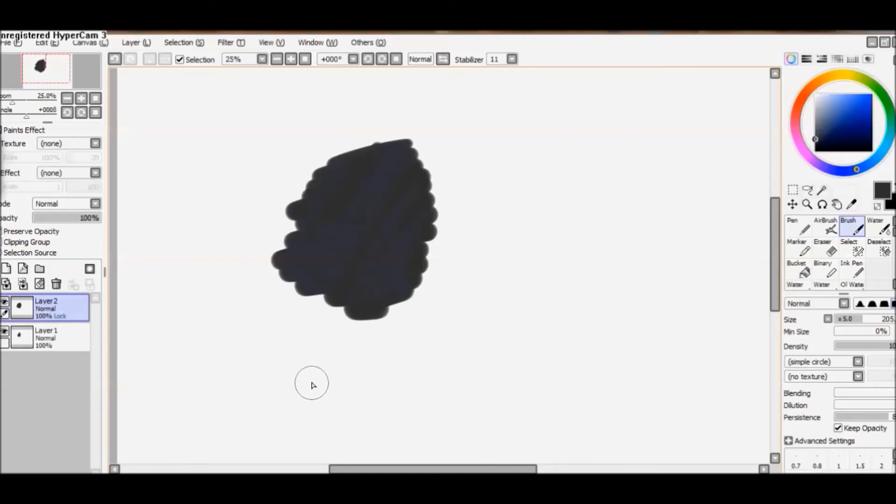
pyautogui.click(115, 59)
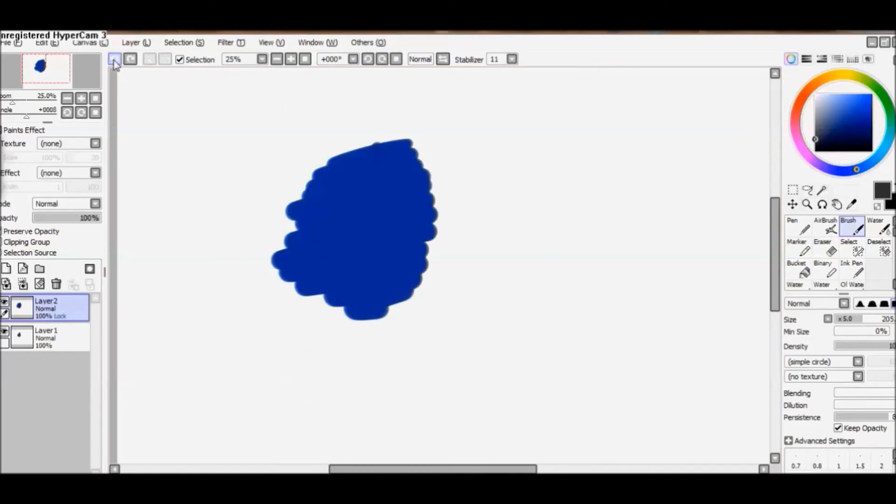
# Step: Set Layer2's opacity to 41% and its blending mode to Multiply
pyautogui.click(60, 218)
pyautogui.click(95, 203)
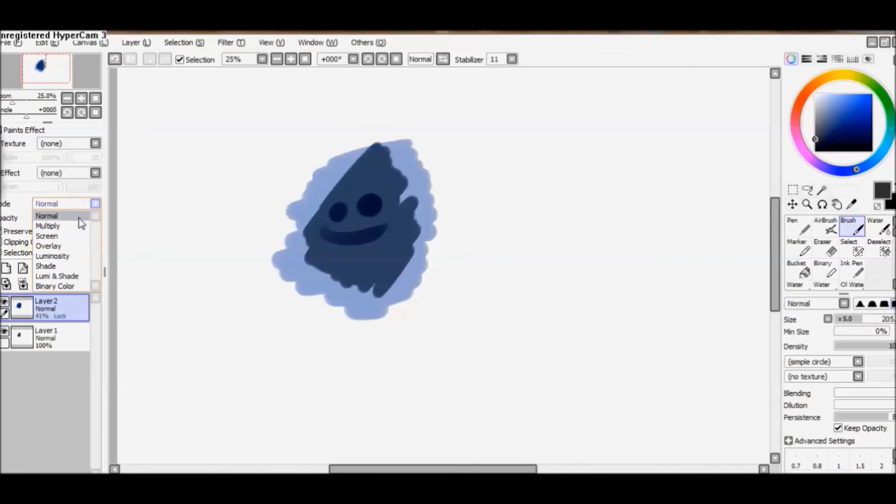
pyautogui.click(80, 226)
# Step: Try the Screen, Overlay and Luminosity blending modes on Layer2 over the smiley face
pyautogui.click(85, 206)
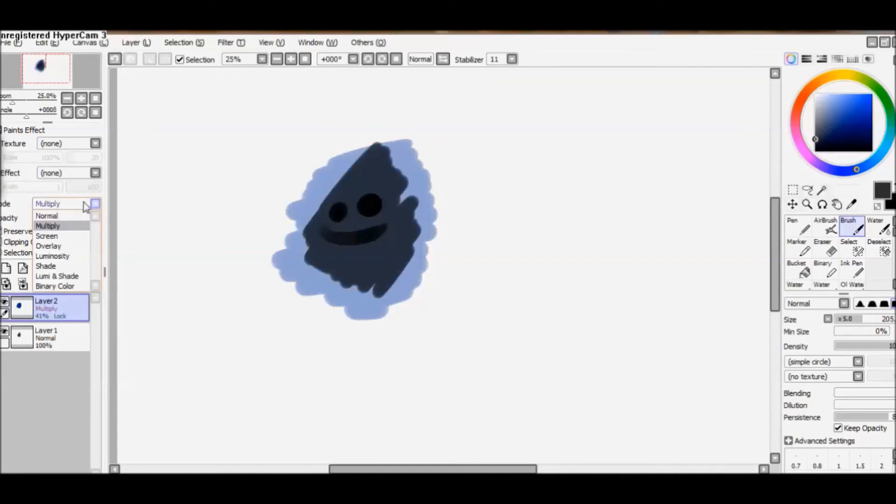
pyautogui.click(73, 236)
pyautogui.click(89, 205)
pyautogui.click(75, 246)
pyautogui.click(84, 204)
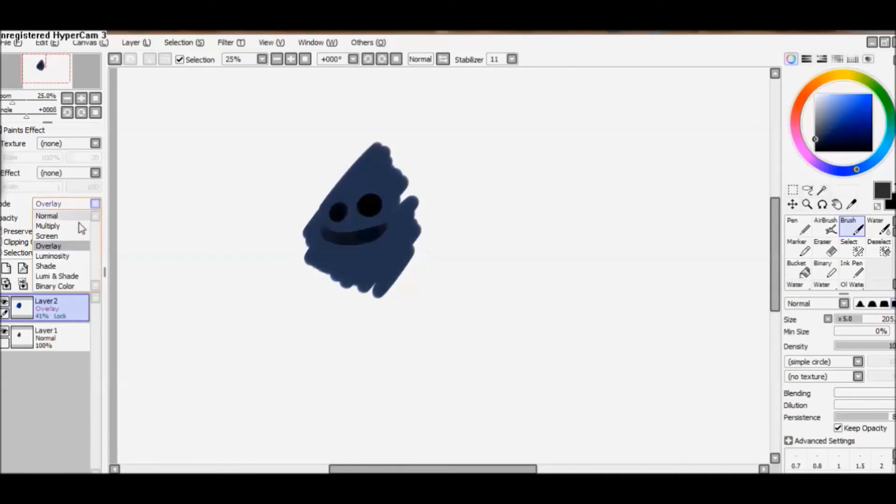
pyautogui.click(73, 256)
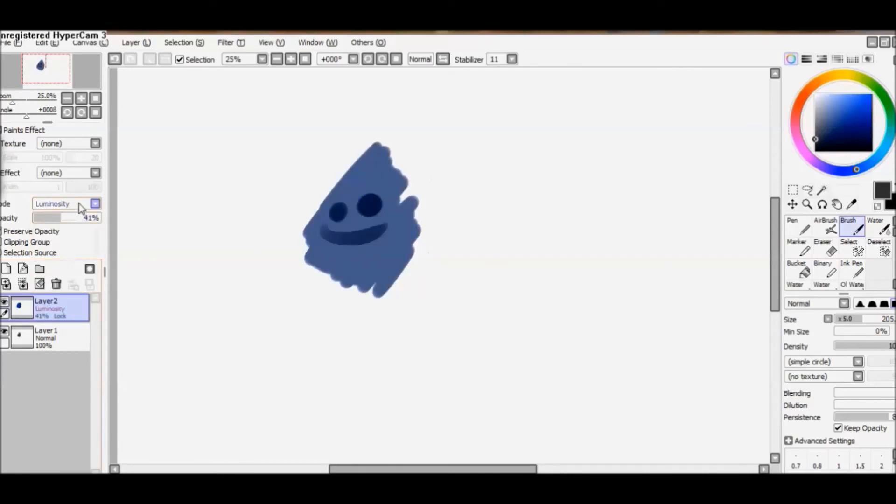
# Step: Try the Shade, Lumi & Shade and Binary Color blending modes on Layer2
pyautogui.click(92, 204)
pyautogui.click(70, 266)
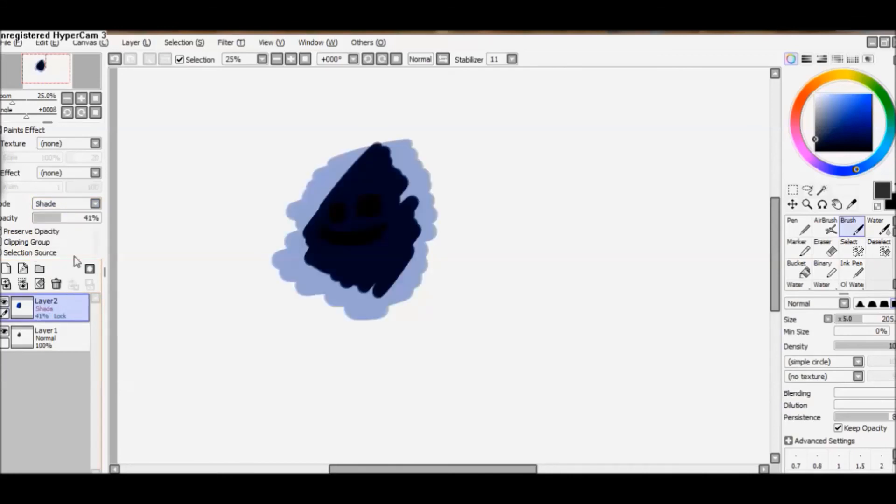
pyautogui.click(92, 204)
pyautogui.click(70, 276)
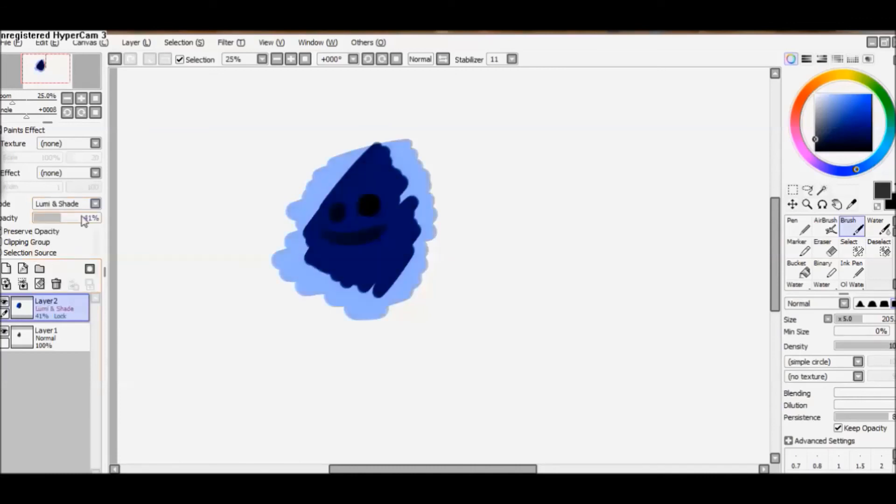
pyautogui.click(79, 205)
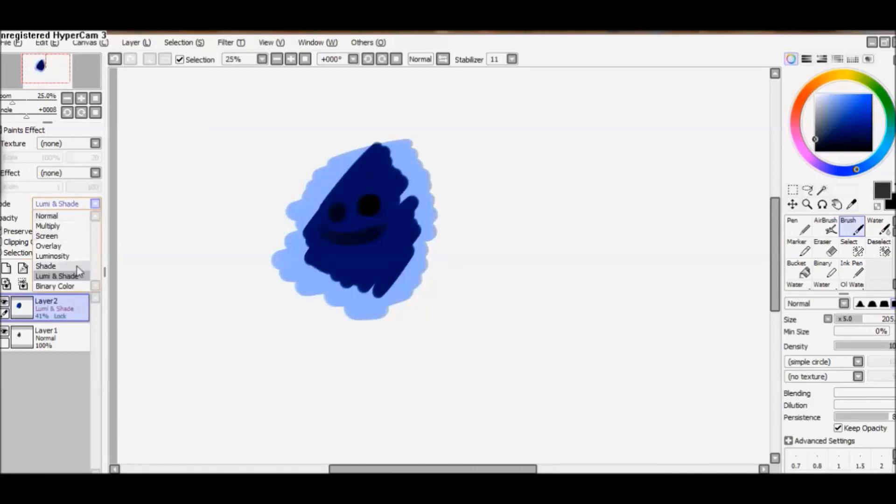
pyautogui.click(70, 285)
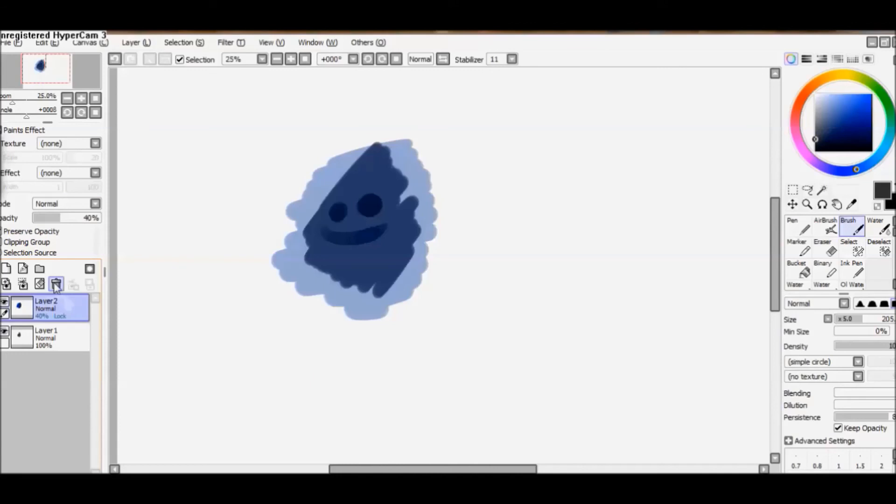
# Step: Clip Layer2 to the painted shape on Layer1 and merge it down into Layer1
pyautogui.click(30, 241)
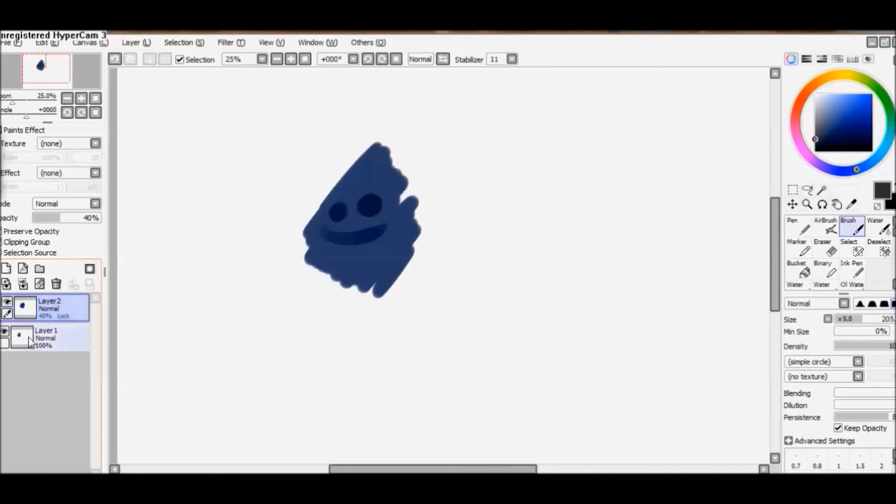
pyautogui.click(23, 284)
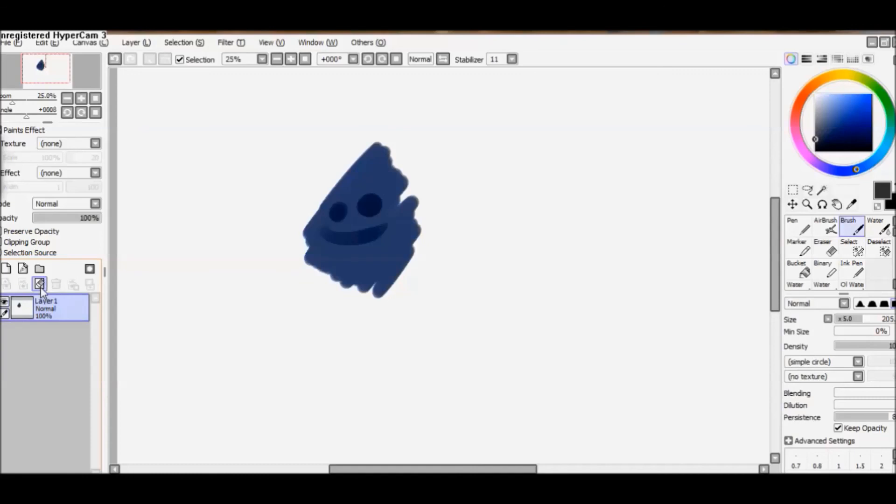
# Step: Clear all painting from Layer1 and add two new layers above it
pyautogui.click(40, 284)
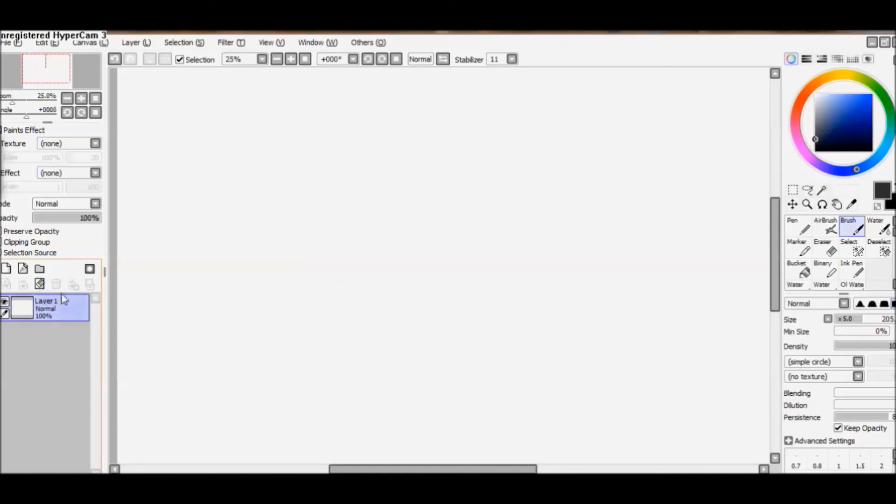
pyautogui.click(6, 273)
pyautogui.click(6, 272)
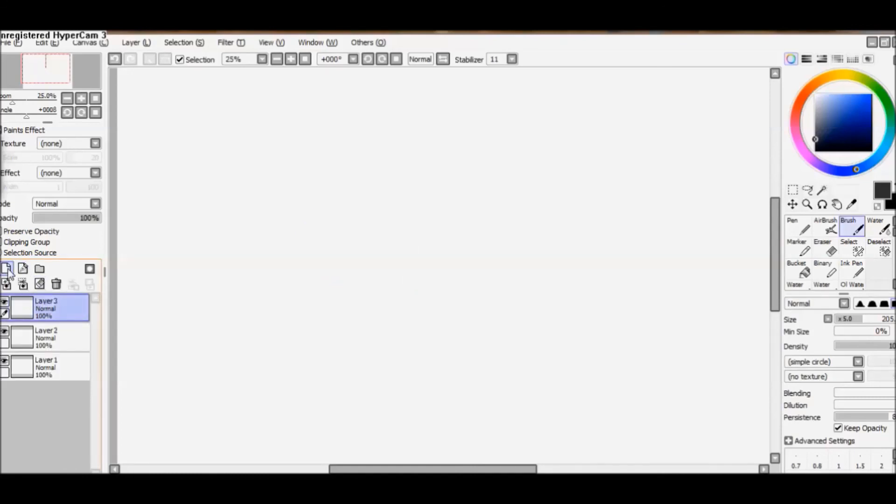
# Step: Create a layer set, move Layer3, Layer2 and Layer1 into it, and collapse the set
pyautogui.click(40, 271)
pyautogui.moveTo(40, 339); pyautogui.dragTo(46, 310)
pyautogui.moveTo(37, 361); pyautogui.dragTo(42, 344)
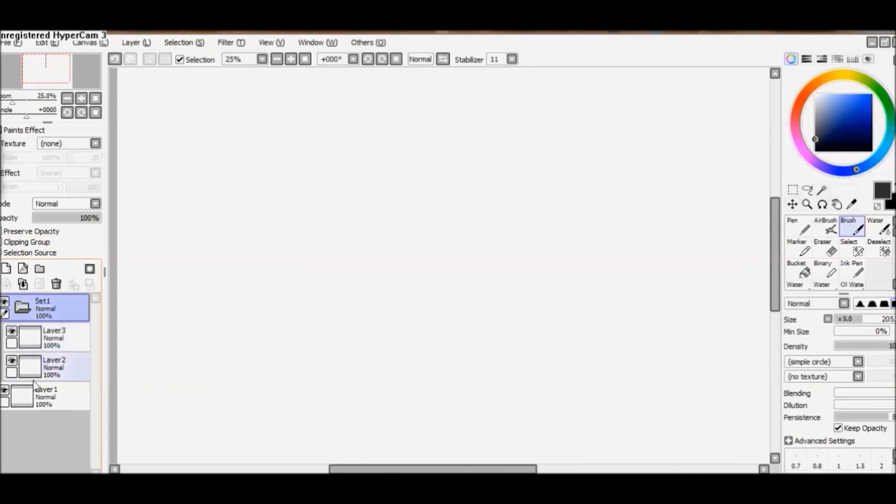
pyautogui.moveTo(37, 388); pyautogui.dragTo(42, 374)
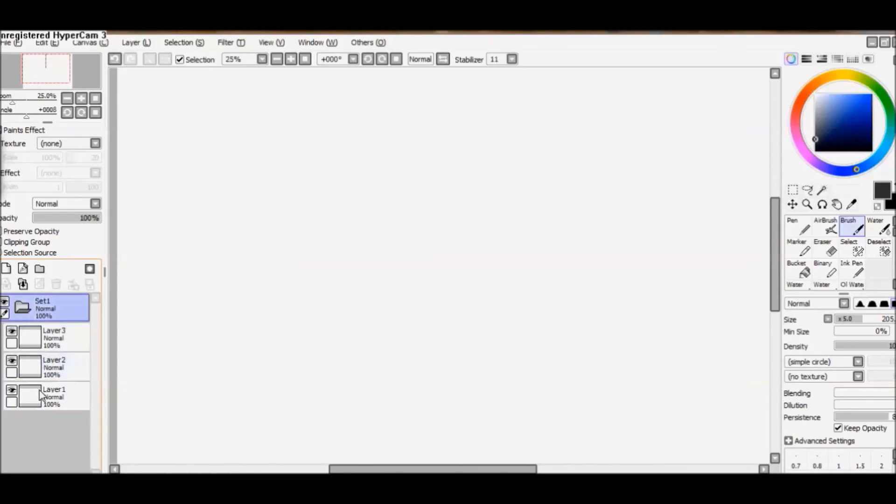
pyautogui.click(21, 307)
# Step: Add a new layer above the collapsed layer set and delete the set
pyautogui.click(6, 268)
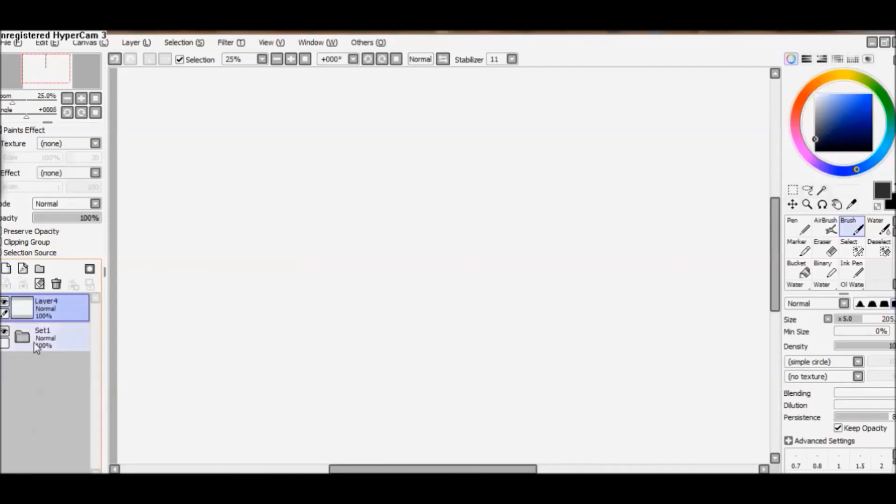
pyautogui.click(55, 330)
pyautogui.moveTo(56, 330); pyautogui.dragTo(50, 317)
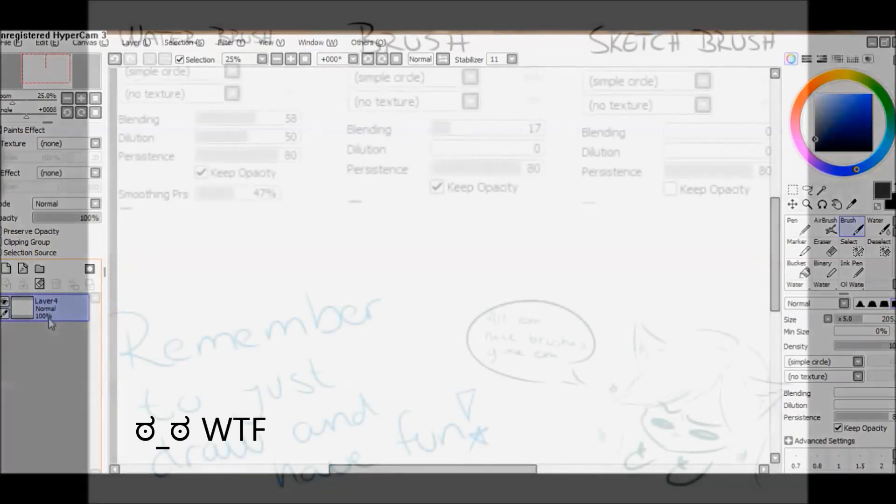